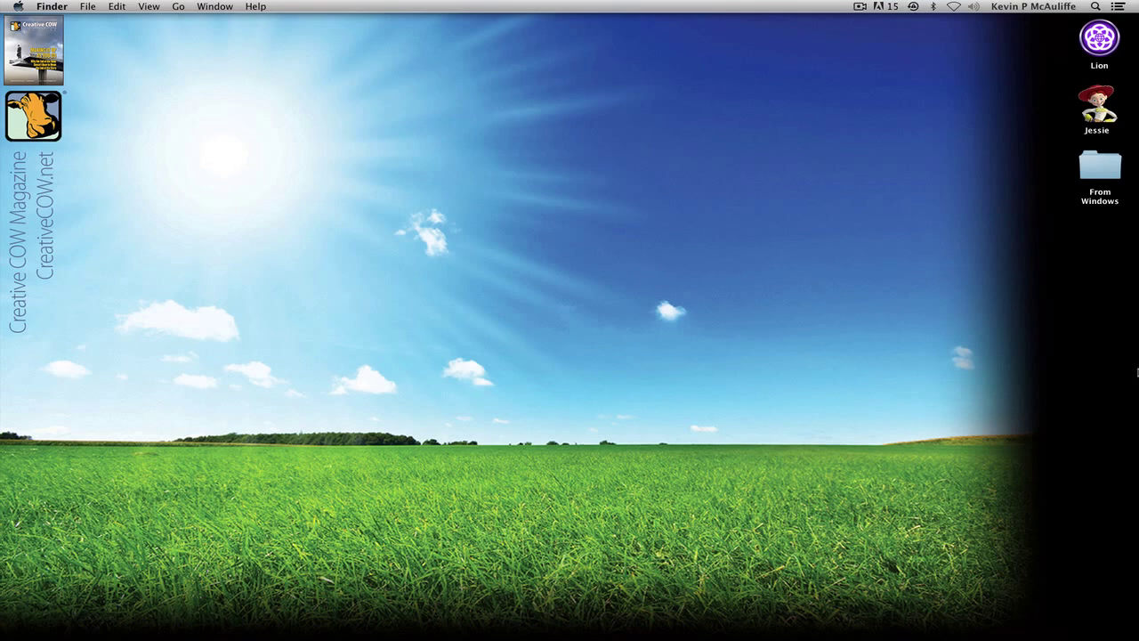
Switch from the Finder desktop to Avid Symphony with Cmd+Tab.
{"action": "key", "text": "super+Tab"}
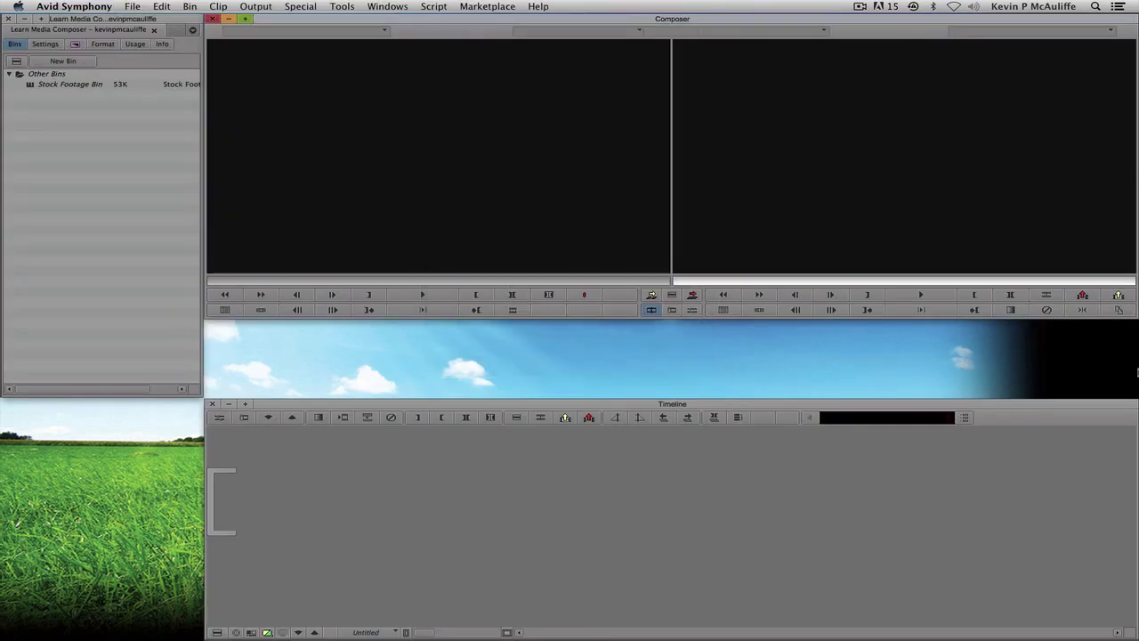
Show the user settings list in the Project window and start a new title from the Clip menu.
{"action": "left_click", "coordinate": [45, 43]}
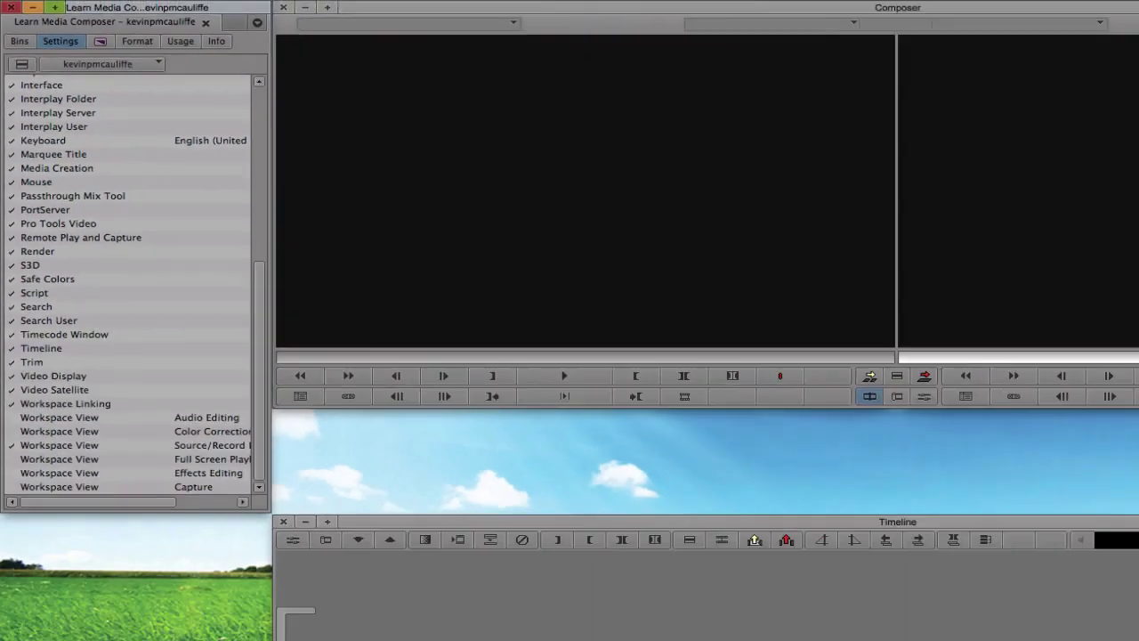
{"action": "left_click", "coordinate": [290, 0]}
{"action": "left_click", "coordinate": [305, 75]}
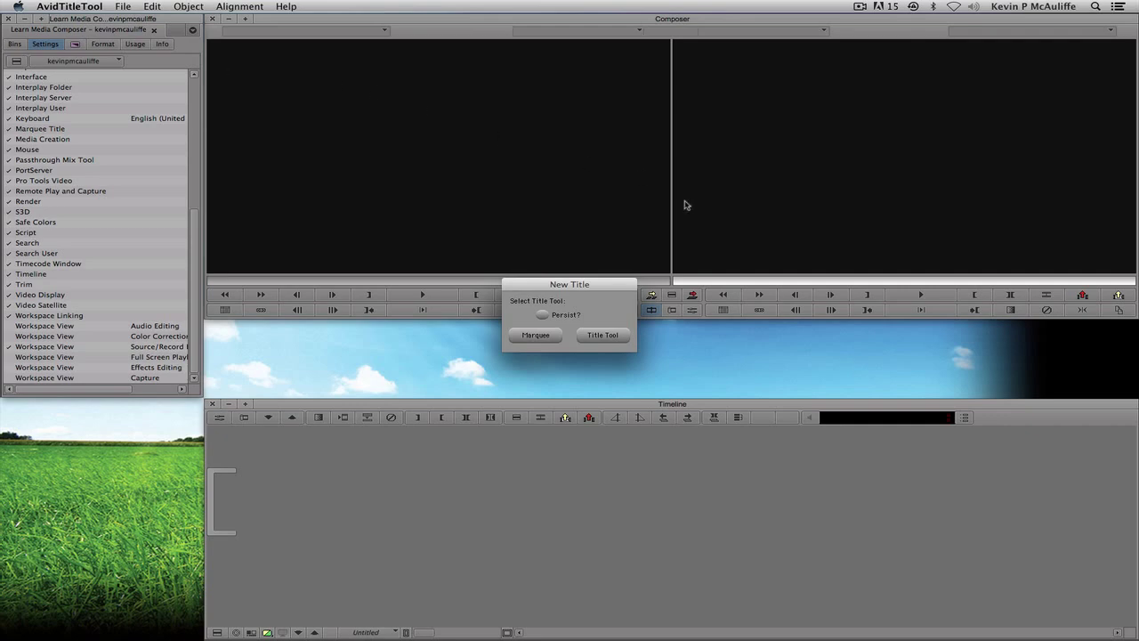
Make Title Tool the persistent choice for new titles, then move and close its window.
{"action": "left_click", "coordinate": [569, 315]}
{"action": "left_click", "coordinate": [603, 335]}
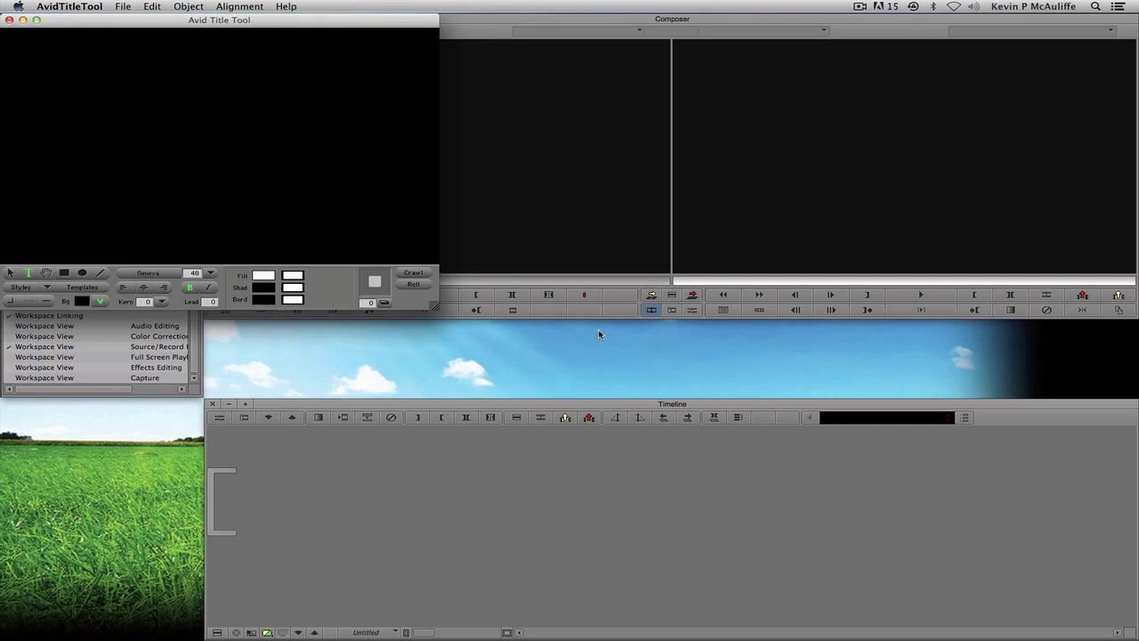
{"action": "left_click_drag", "start_coordinate": [217, 20], "coordinate": [453, 137]}
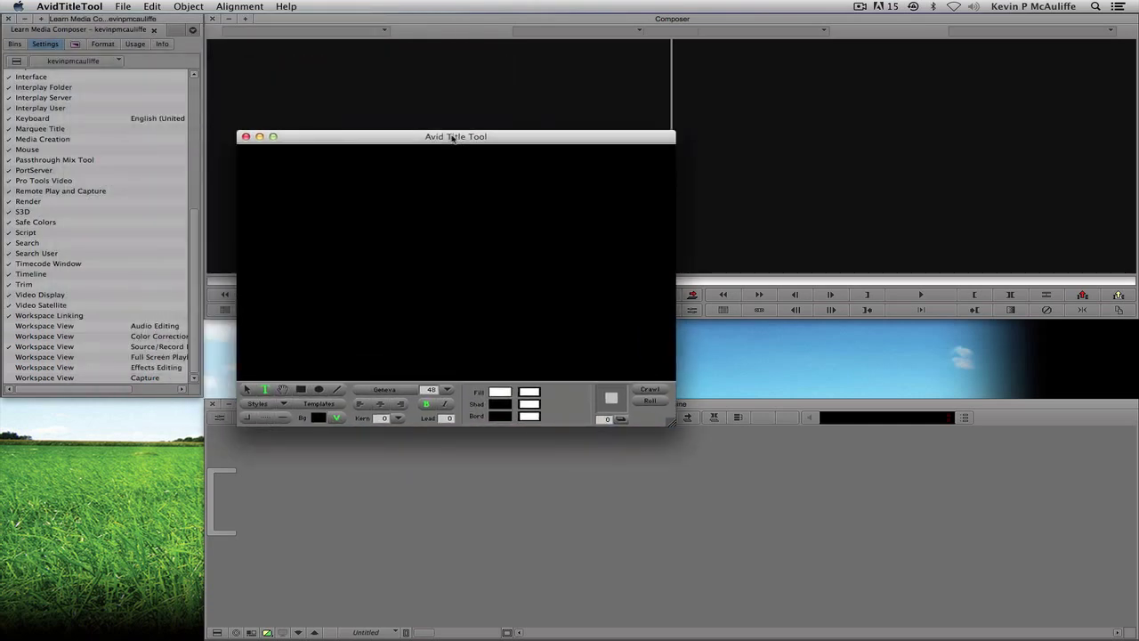
{"action": "left_click", "coordinate": [247, 137]}
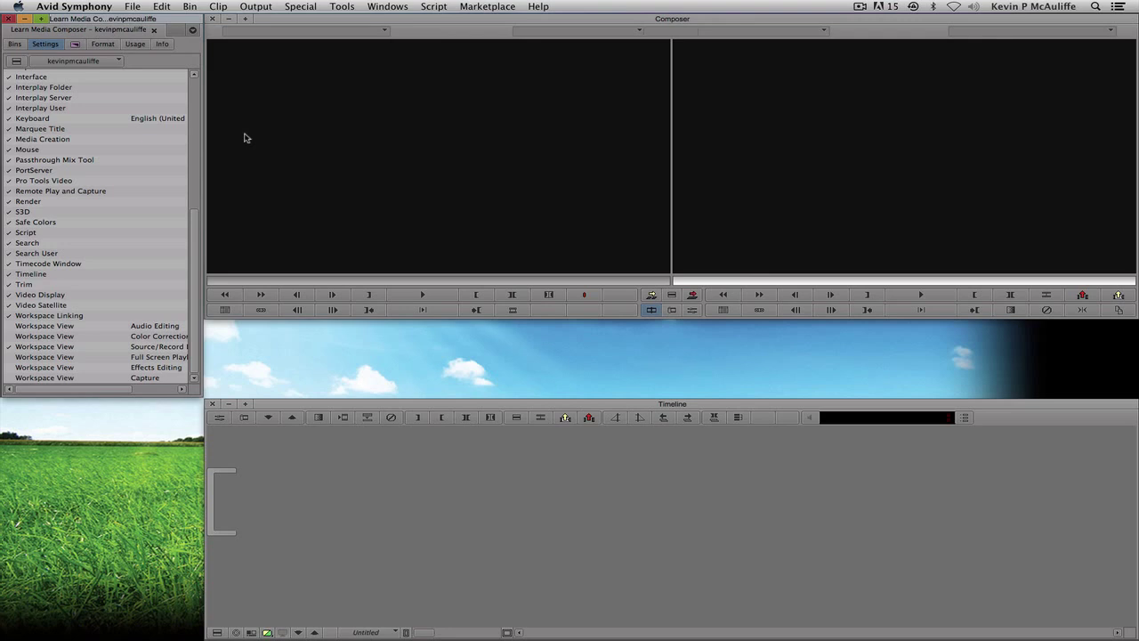
Create another title that opens directly in Title Tool, close it, and select Marquee Title.
{"action": "left_click", "coordinate": [218, 8]}
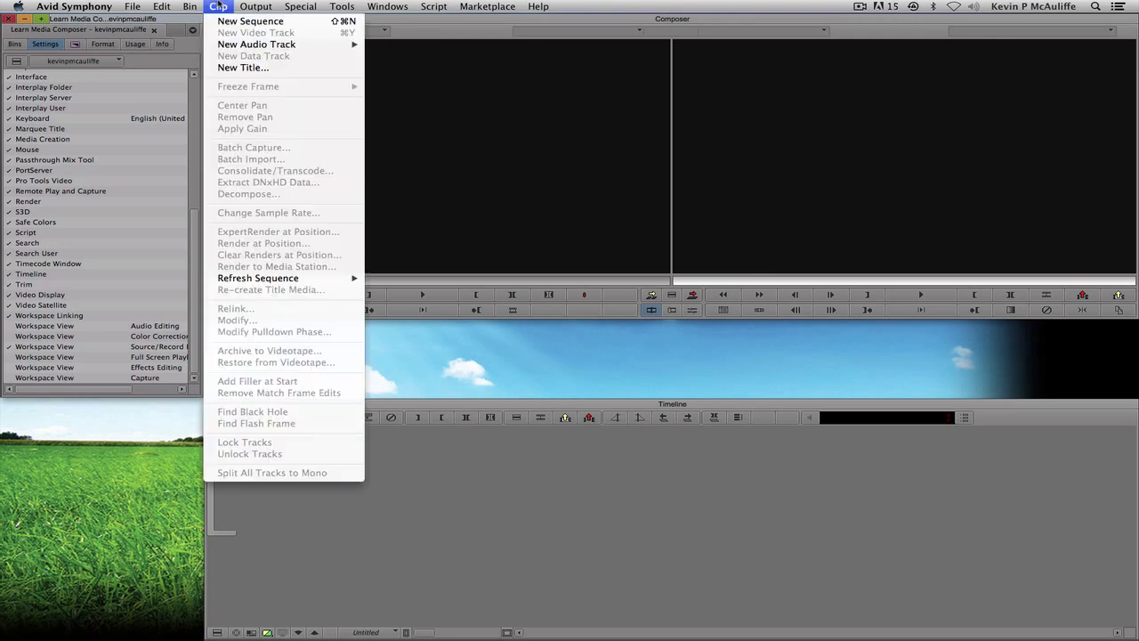
{"action": "left_click", "coordinate": [242, 68]}
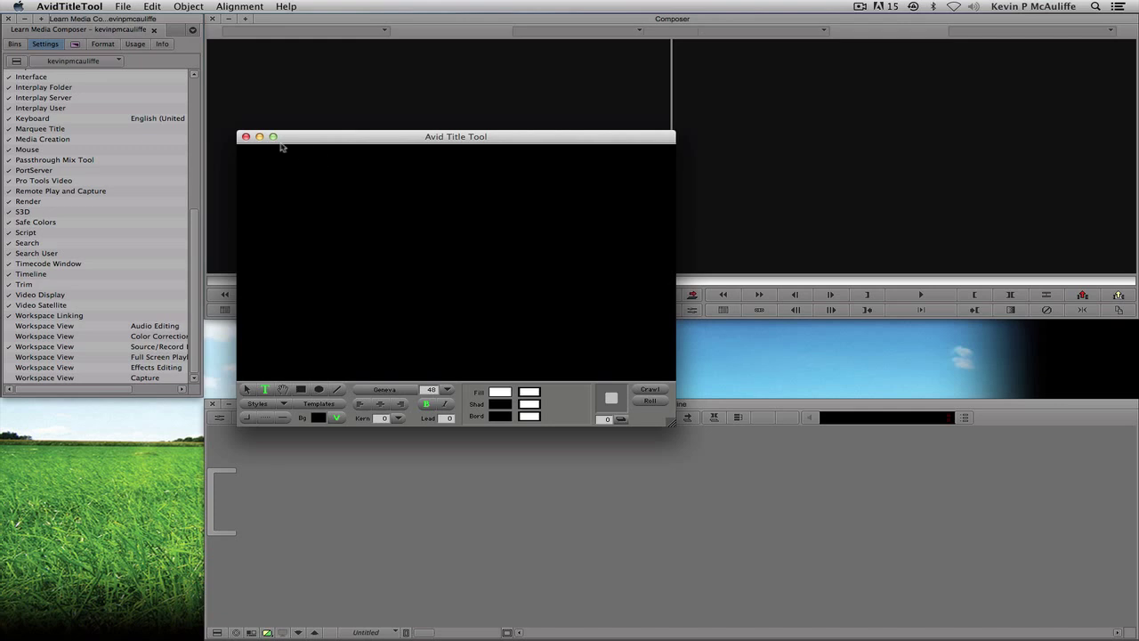
{"action": "left_click", "coordinate": [246, 137]}
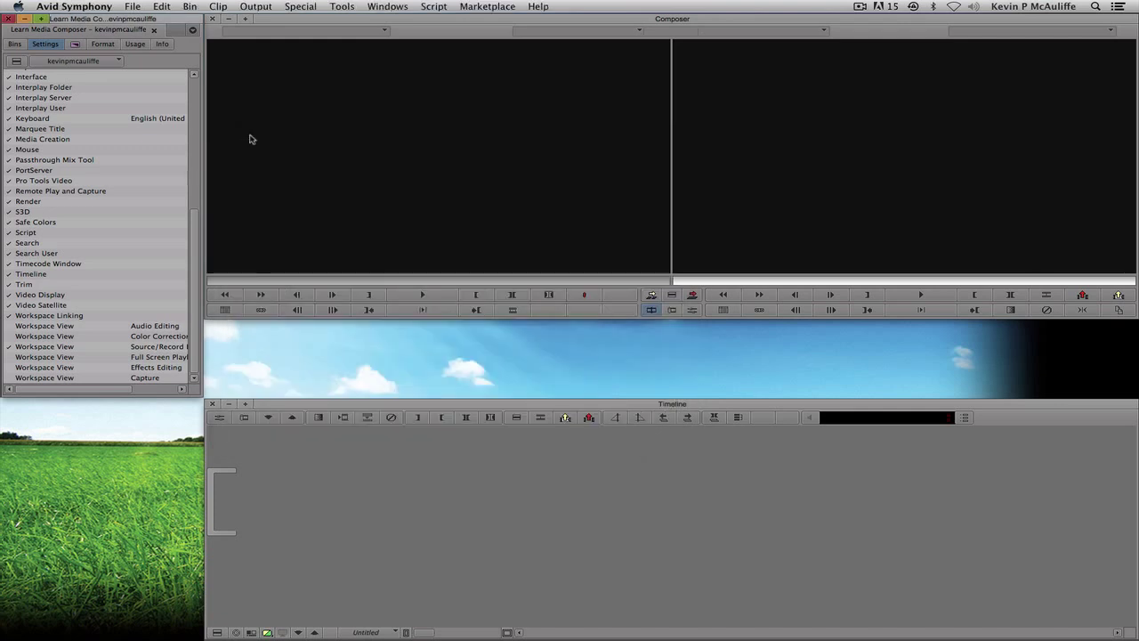
{"action": "left_click", "coordinate": [31, 130]}
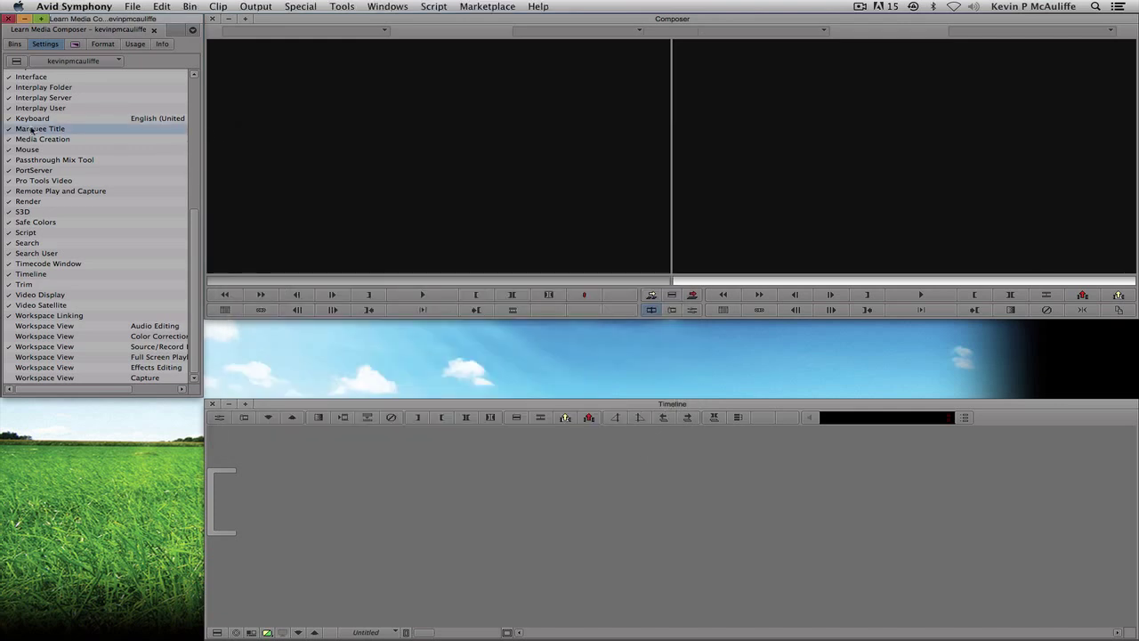
Set Marquee Title's 'Create New Title using' option to 'Ask me' and confirm.
{"action": "double_click", "coordinate": [31, 130]}
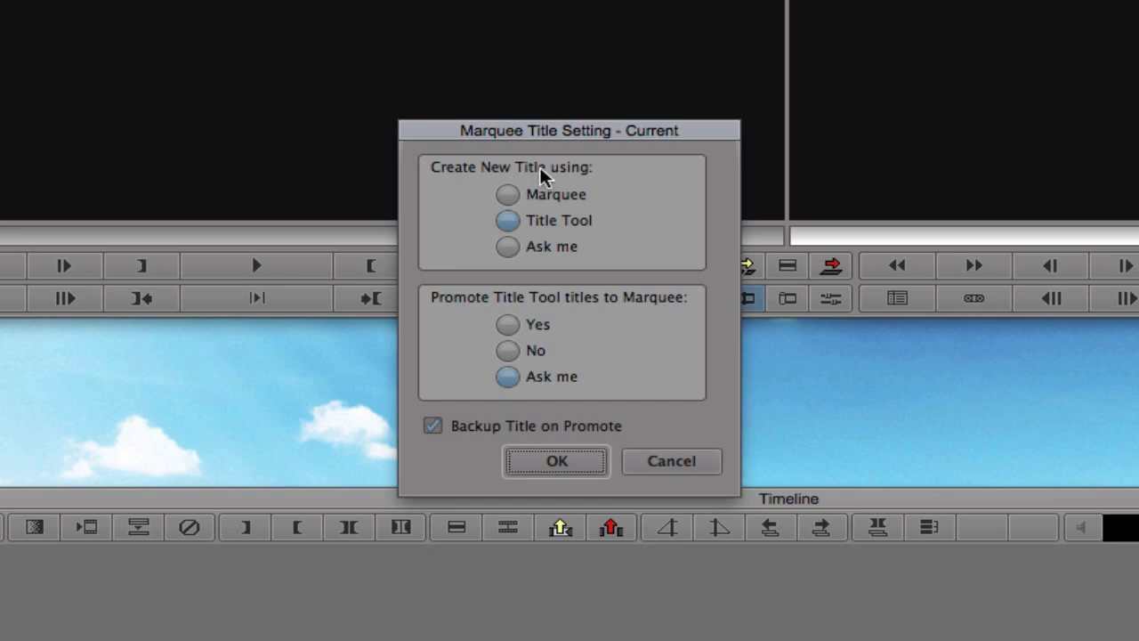
{"action": "left_click", "coordinate": [509, 250]}
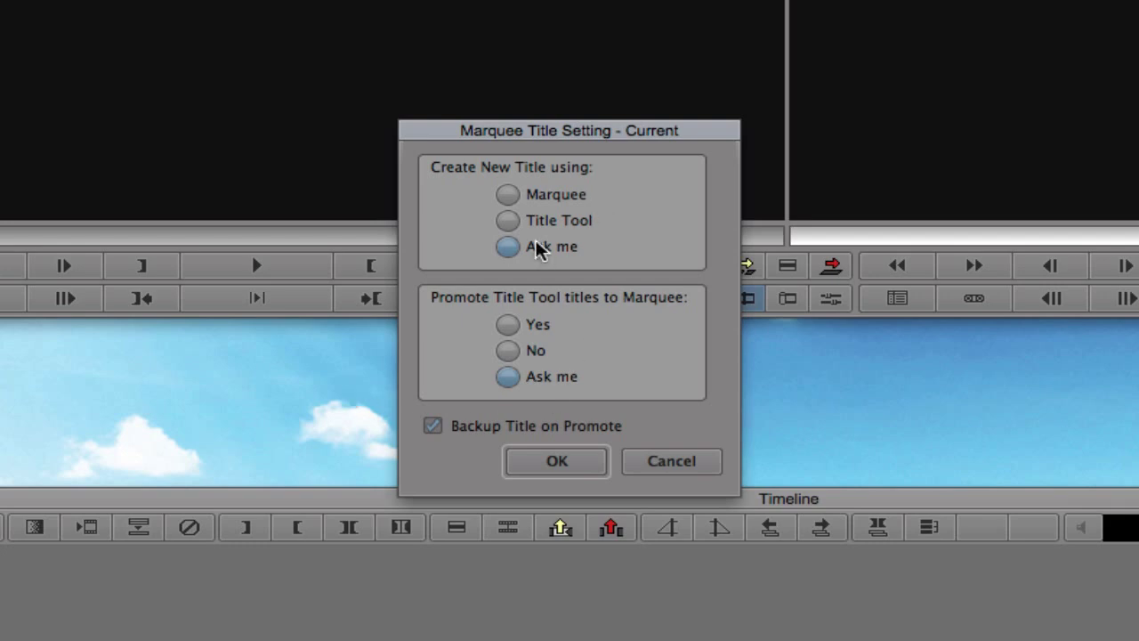
{"action": "left_click", "coordinate": [554, 459]}
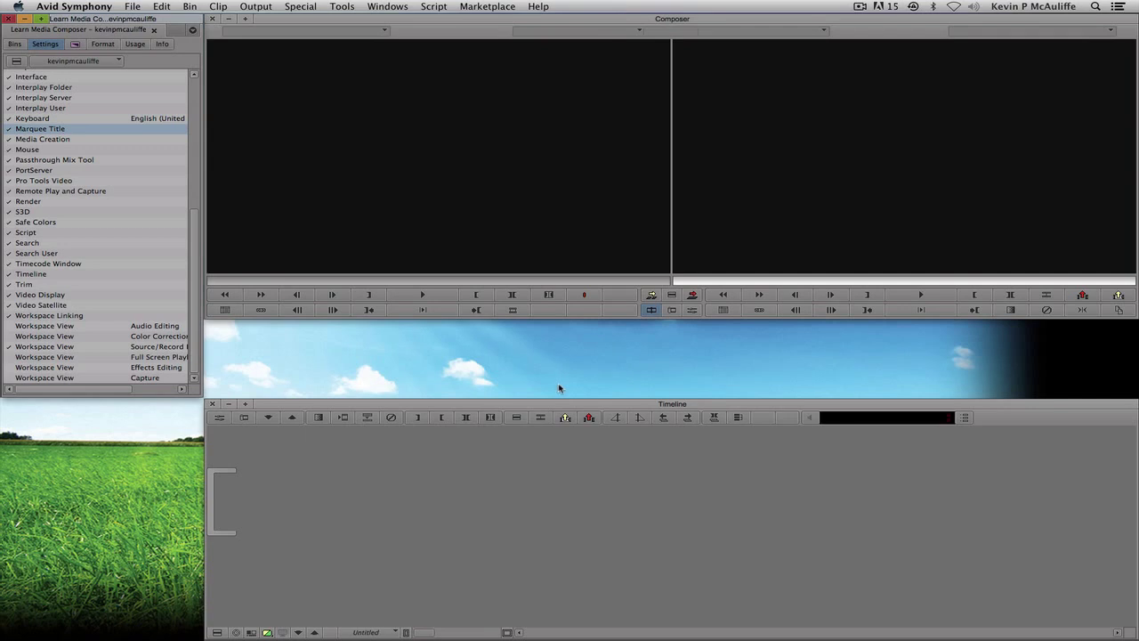
In Media Creation, enable Filter Out System Drive and Filter Out Launch Drive, then view Capture.
{"action": "double_click", "coordinate": [60, 141]}
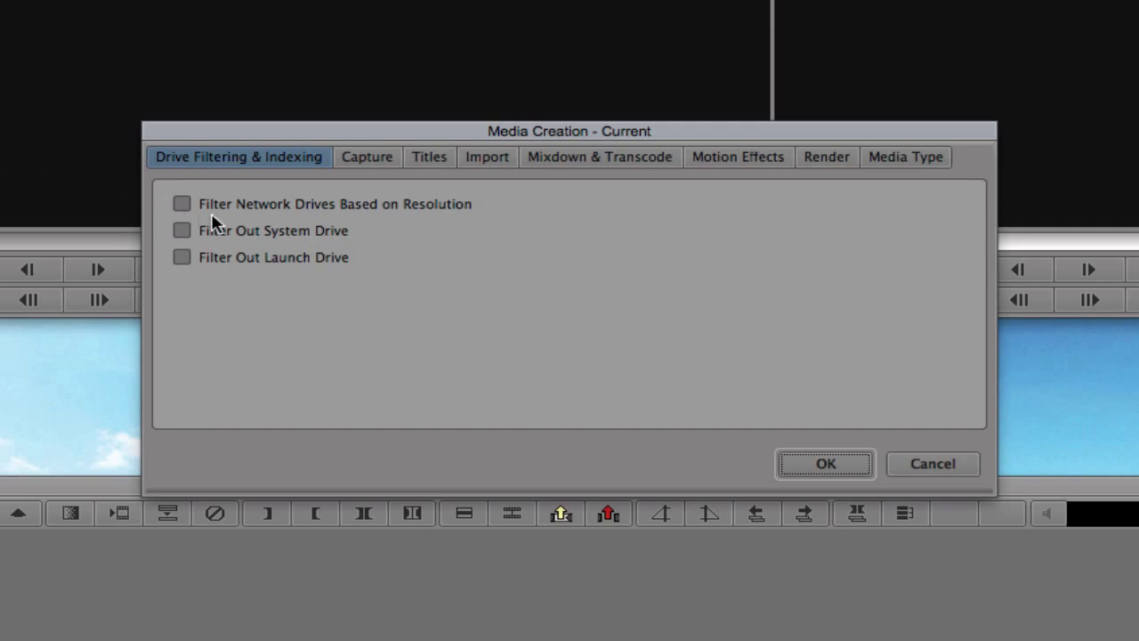
{"action": "left_click", "coordinate": [239, 228]}
{"action": "left_click", "coordinate": [240, 257]}
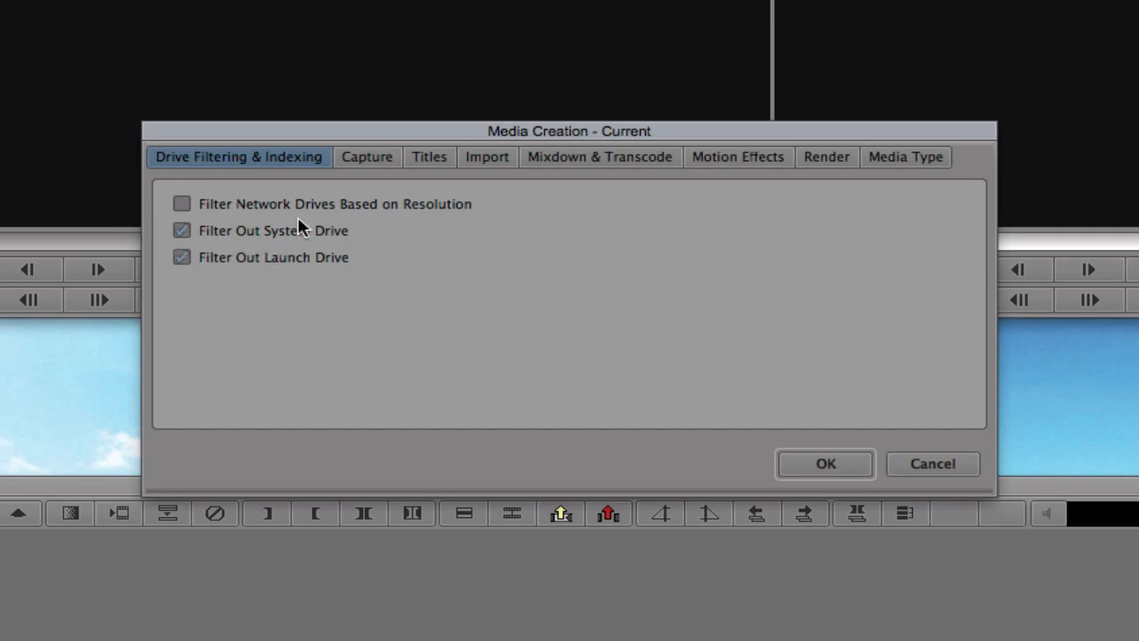
{"action": "left_click", "coordinate": [354, 158]}
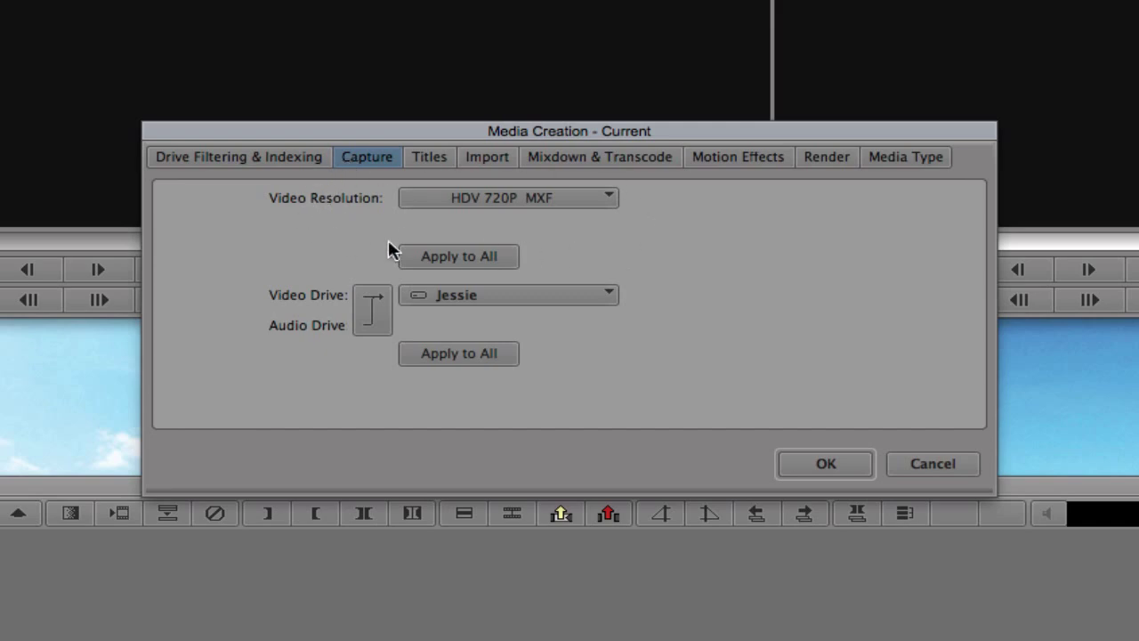
Keep capture at HDV 720P MXF on drive Jessie, then view the Titles settings.
{"action": "left_click", "coordinate": [538, 196]}
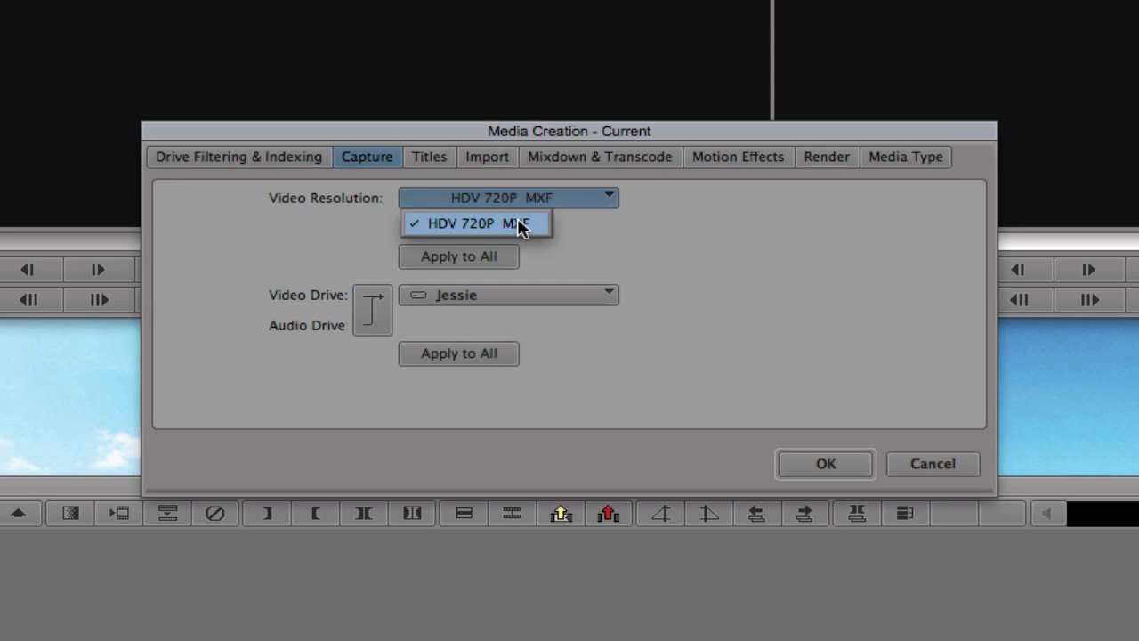
{"action": "left_click", "coordinate": [529, 219]}
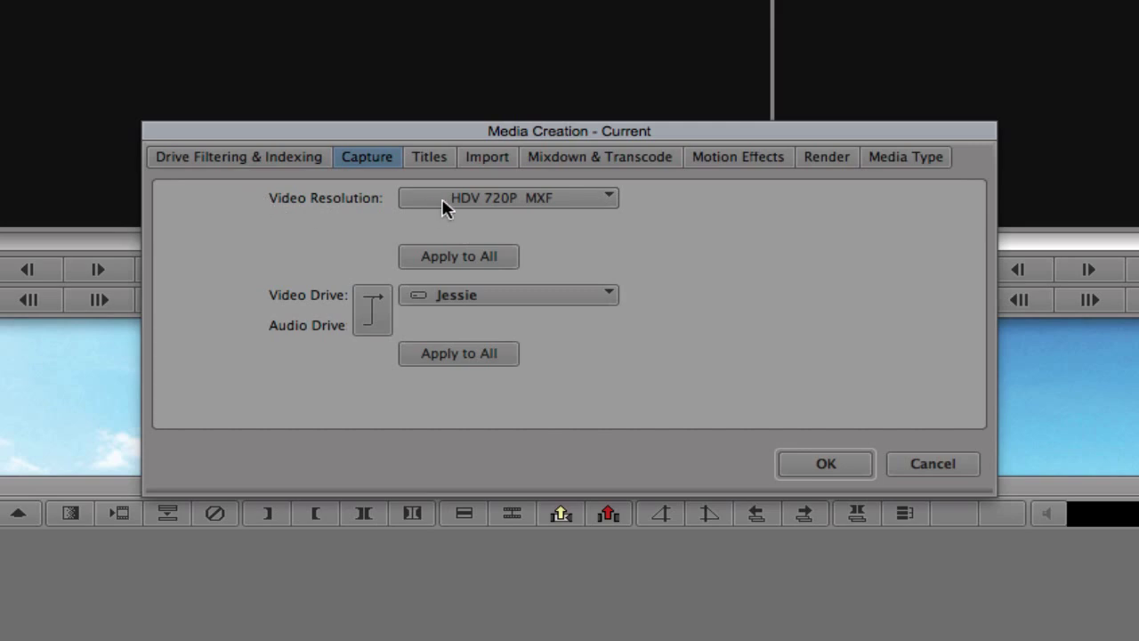
{"action": "left_click", "coordinate": [531, 200]}
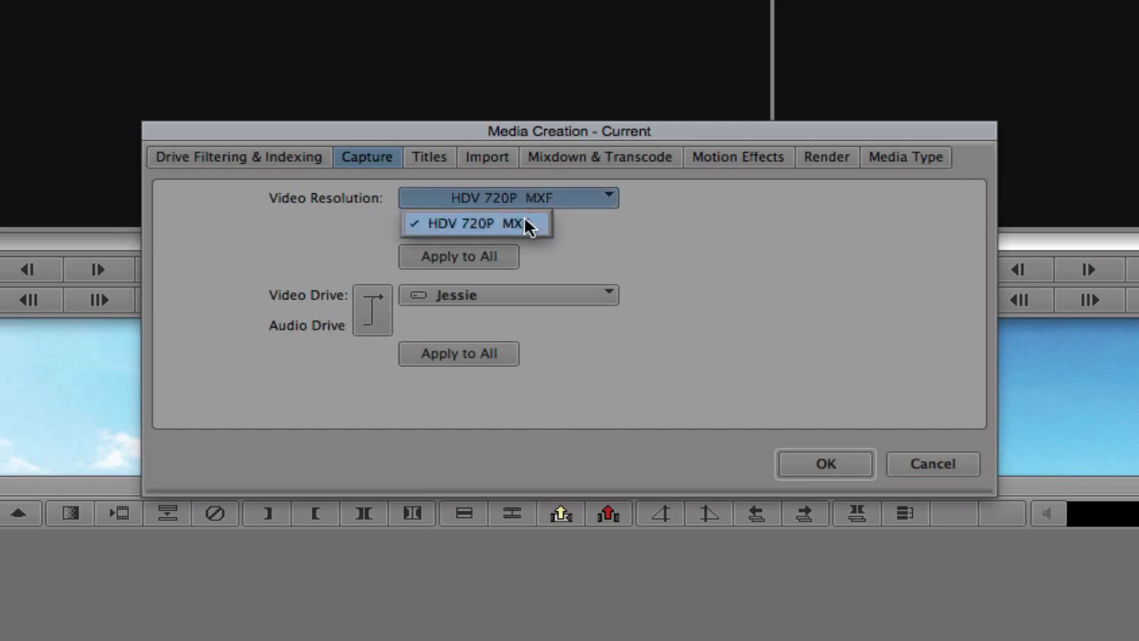
{"action": "left_click", "coordinate": [527, 224]}
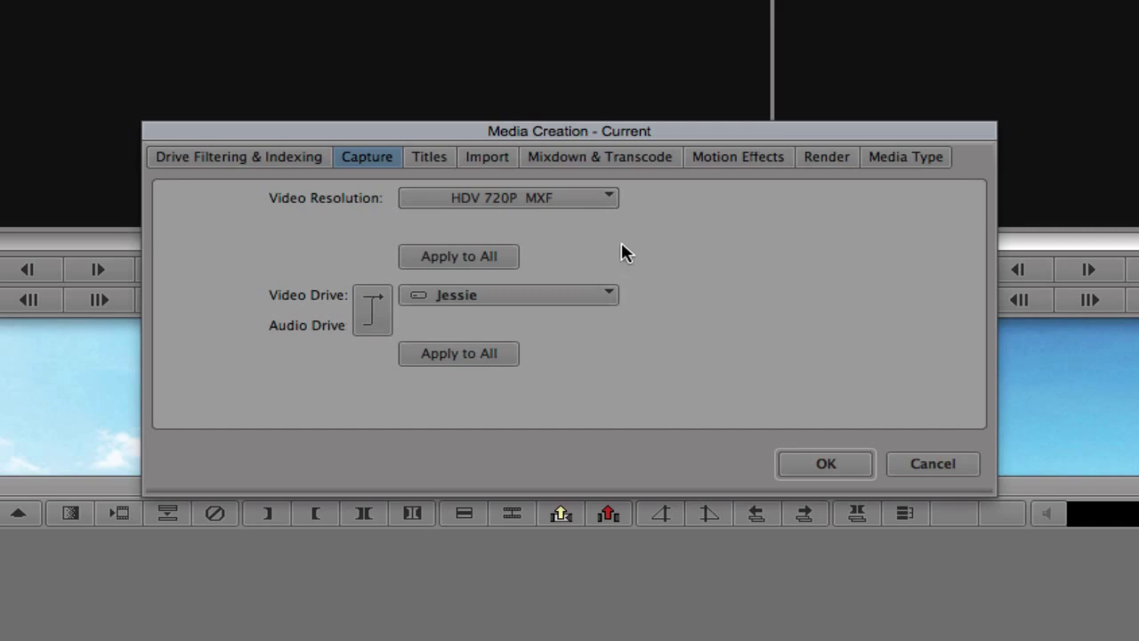
{"action": "left_click", "coordinate": [587, 297]}
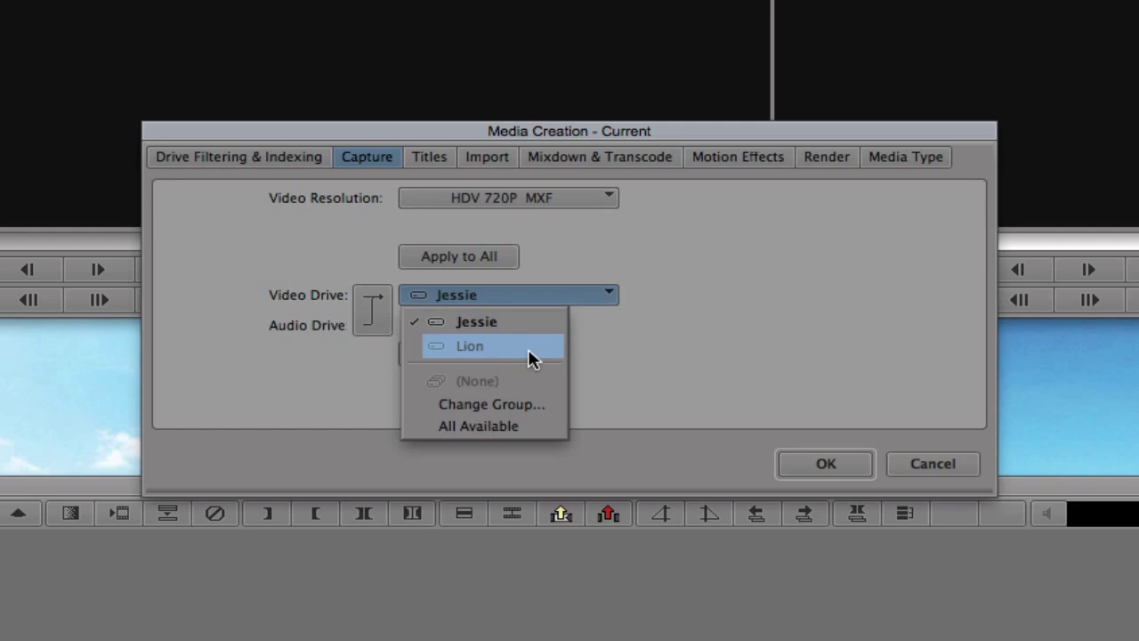
{"action": "left_click", "coordinate": [595, 263]}
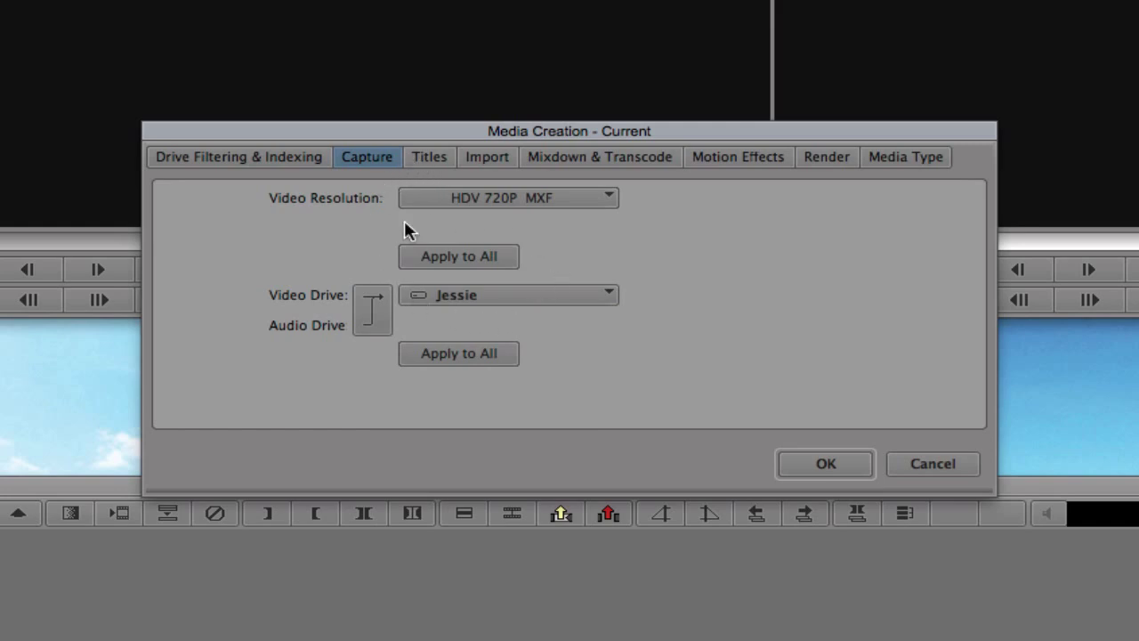
{"action": "left_click", "coordinate": [423, 159]}
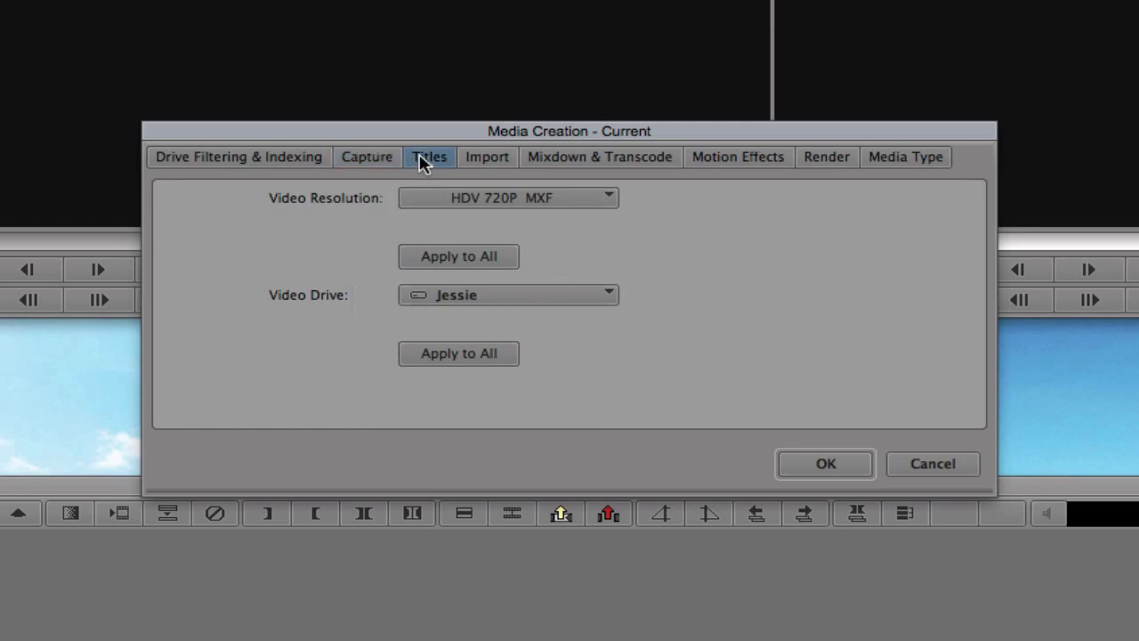
Browse the Import, Mixdown & Transcode and Motion Effects tabs, returning to Titles.
{"action": "left_click", "coordinate": [472, 162]}
{"action": "left_click", "coordinate": [563, 166]}
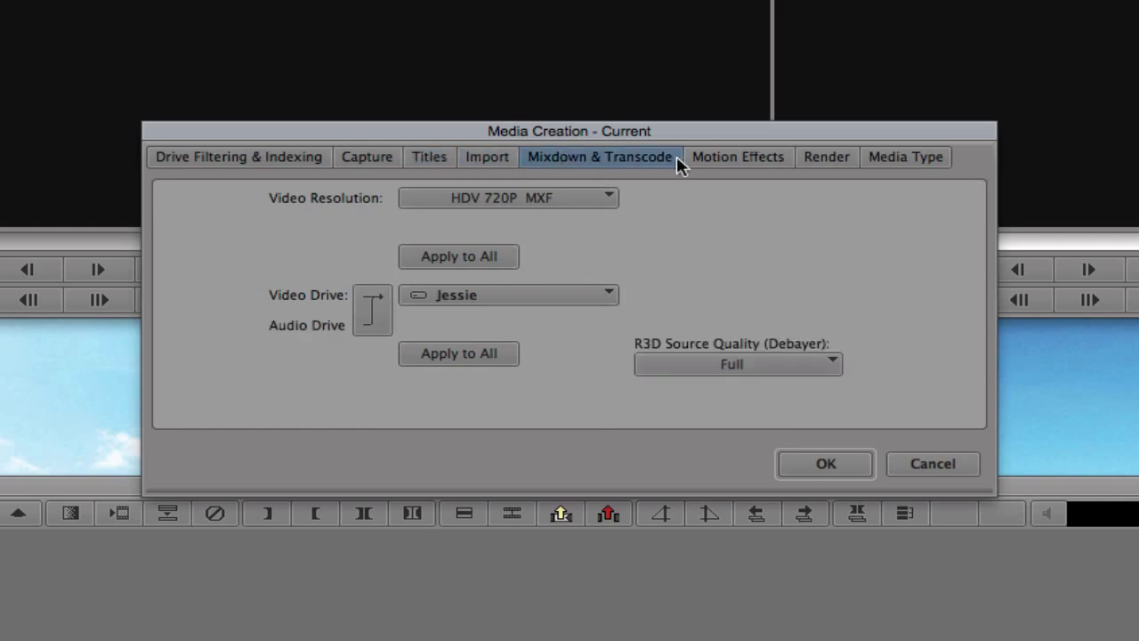
{"action": "left_click", "coordinate": [721, 162]}
{"action": "left_click", "coordinate": [431, 166]}
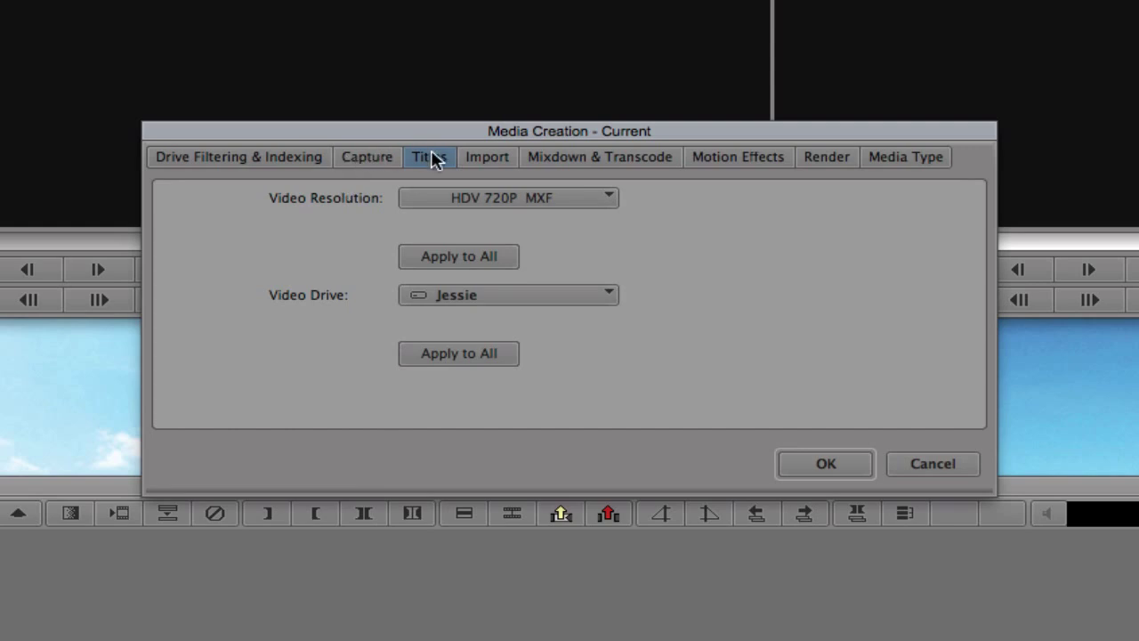
Review Import through Media Type, keep Render's R3D debayer quality at Full, and return to Capture.
{"action": "left_click", "coordinate": [488, 159]}
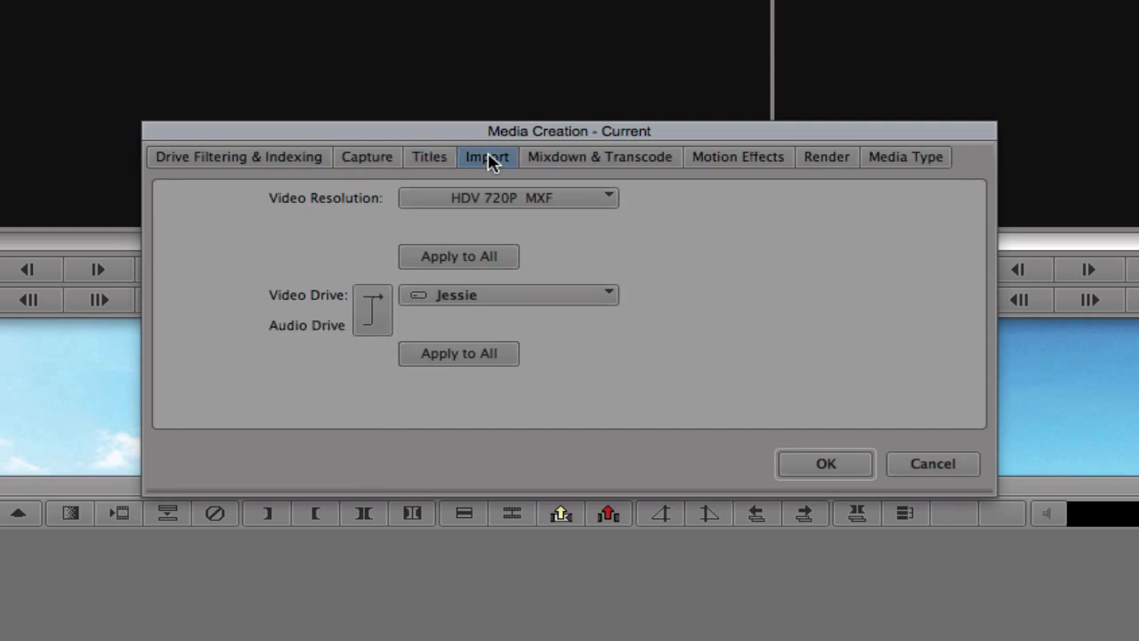
{"action": "left_click", "coordinate": [604, 159]}
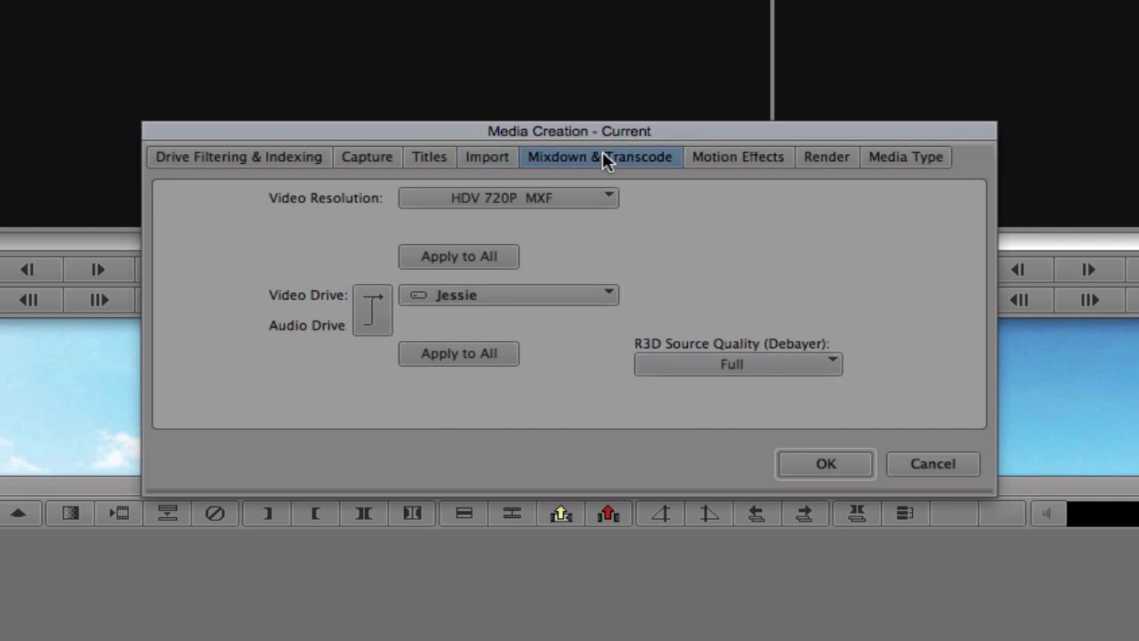
{"action": "left_click", "coordinate": [733, 156]}
{"action": "left_click", "coordinate": [823, 157]}
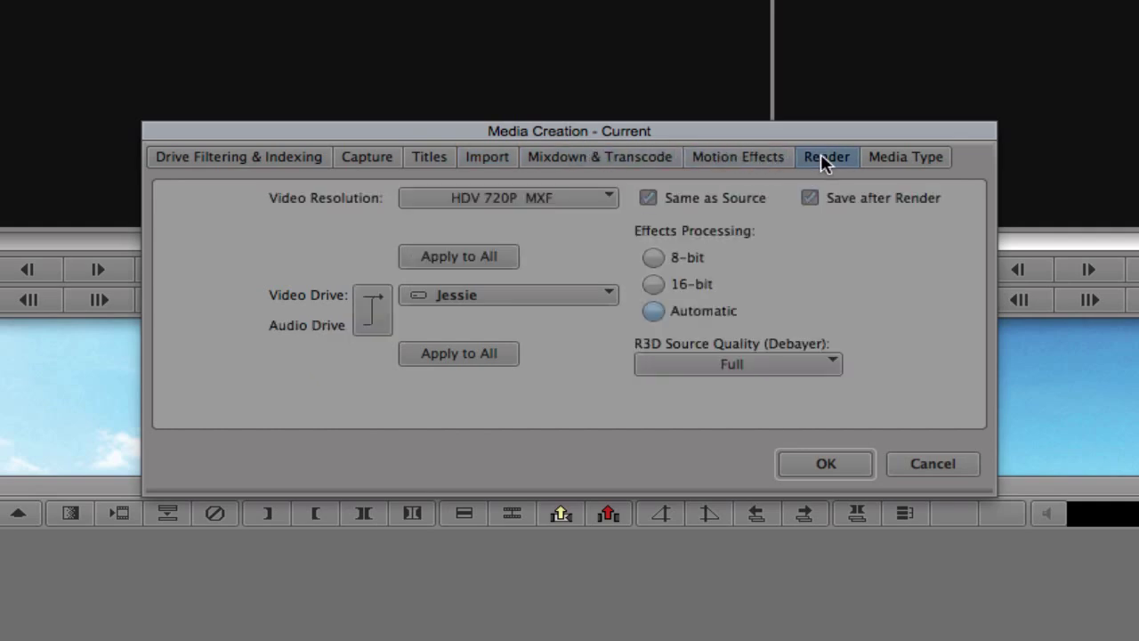
{"action": "left_click", "coordinate": [893, 167]}
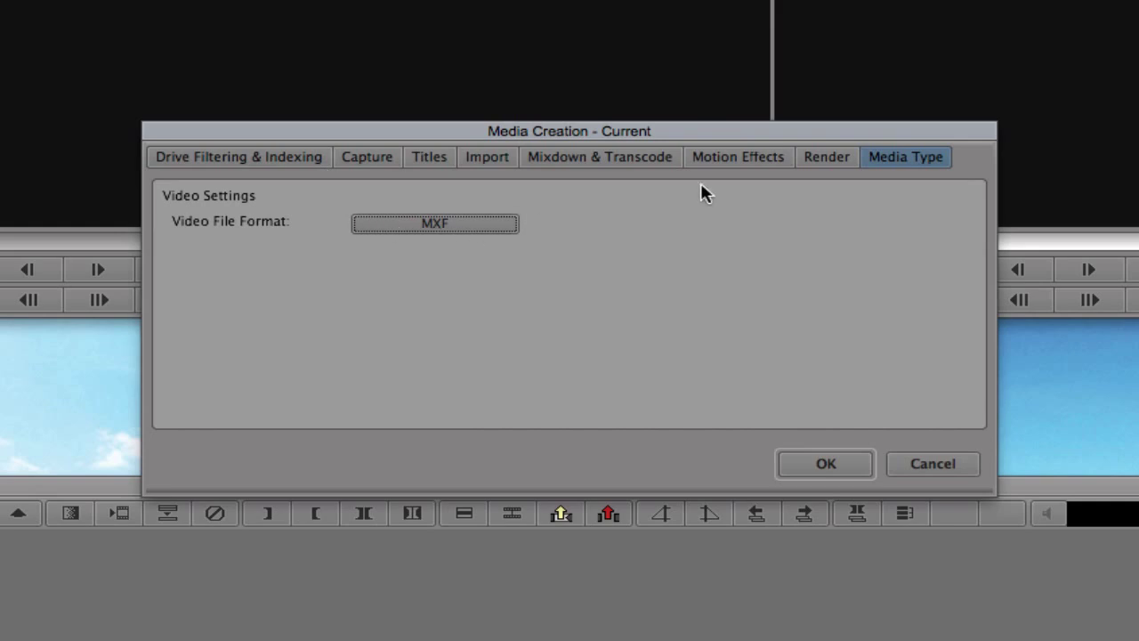
{"action": "left_click", "coordinate": [811, 160]}
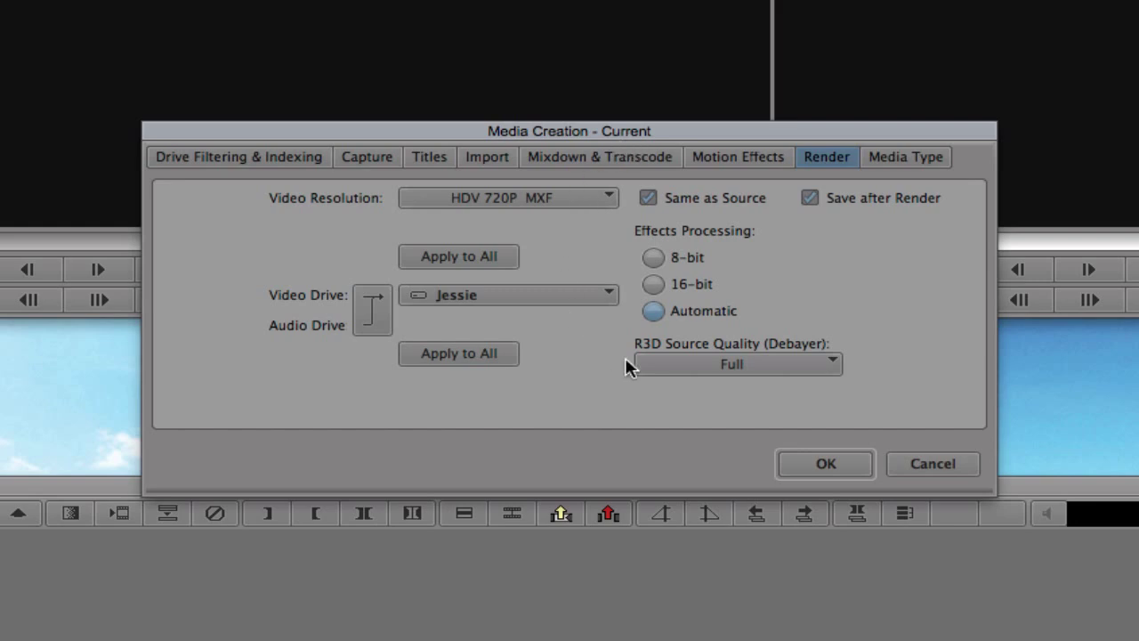
{"action": "left_click", "coordinate": [835, 361]}
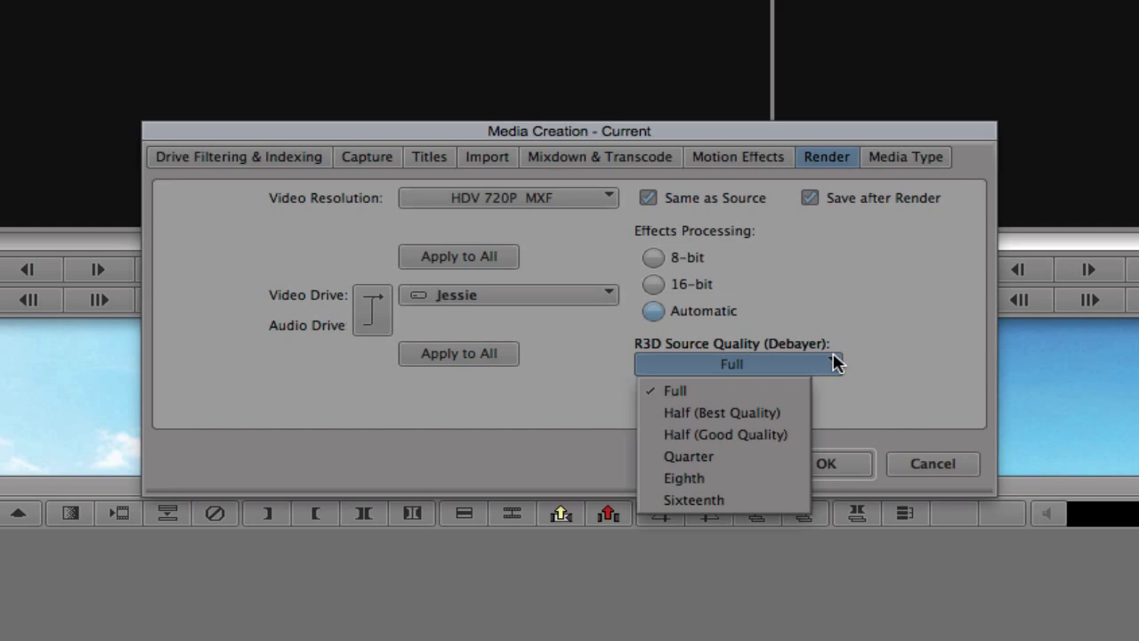
{"action": "left_click", "coordinate": [833, 361]}
{"action": "left_click", "coordinate": [366, 159]}
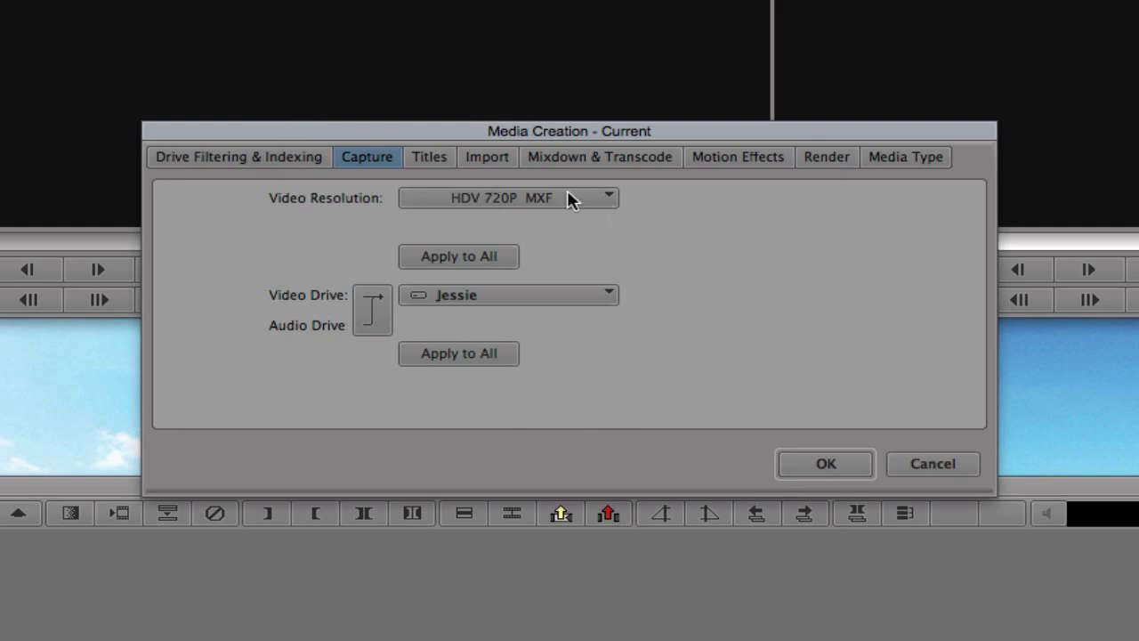
Apply the HDV 720P MXF resolution and media drive to all media types, then close Media Creation.
{"action": "left_click", "coordinate": [474, 254]}
{"action": "left_click", "coordinate": [477, 349]}
{"action": "left_click", "coordinate": [834, 461]}
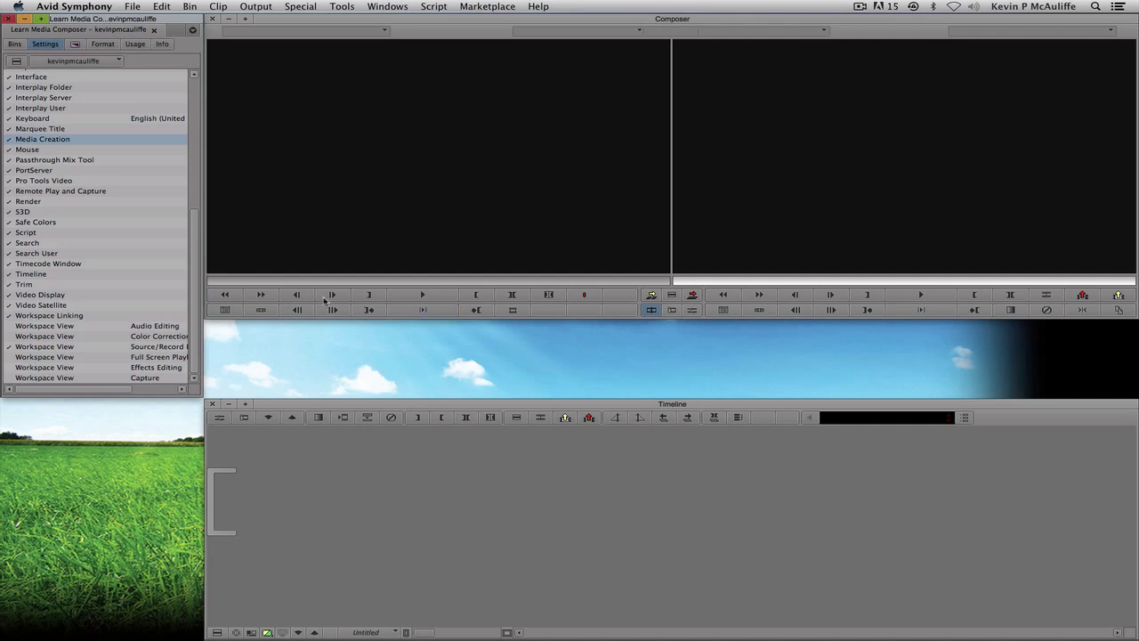
Open Timeline settings and review the Display and Edit tabs, including the 00:00:12:00 start filler.
{"action": "double_click", "coordinate": [57, 275]}
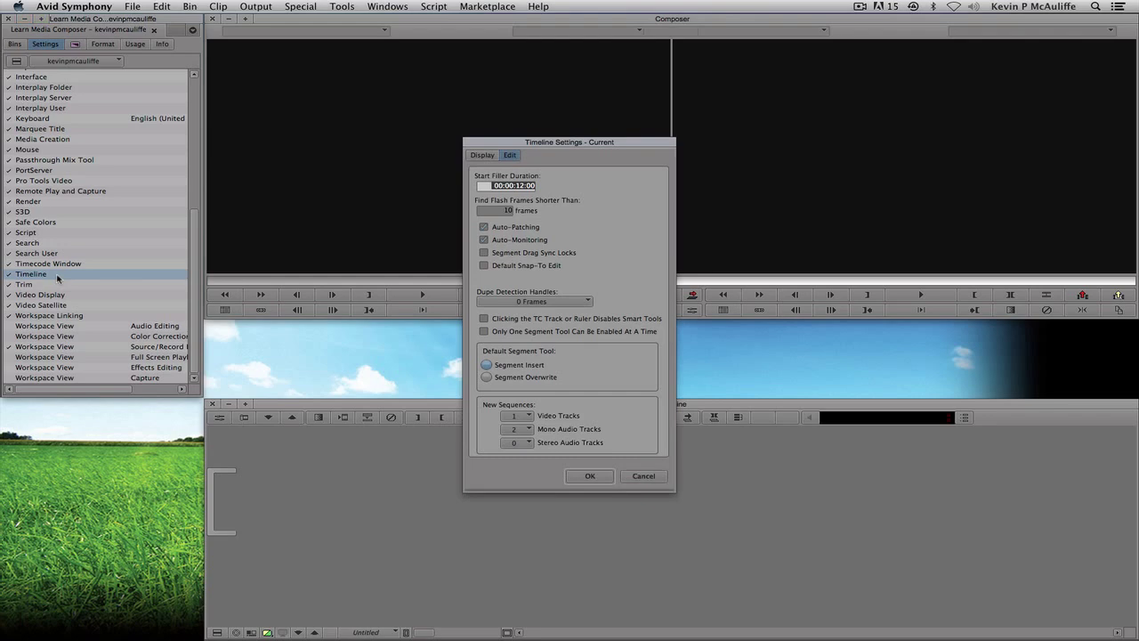
{"action": "left_click", "coordinate": [483, 155]}
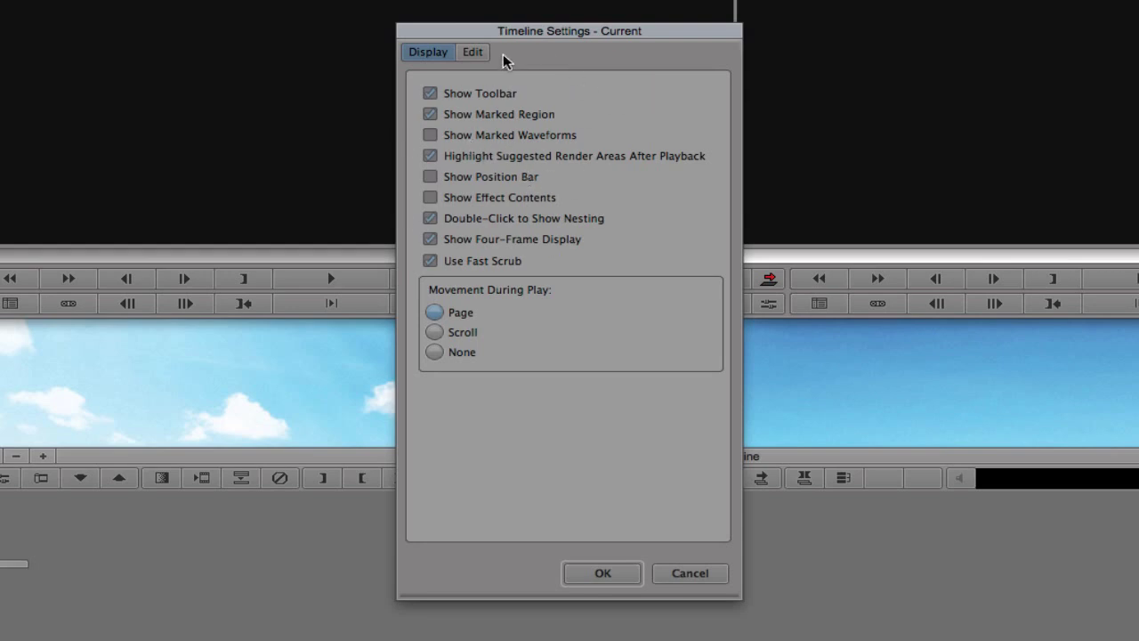
{"action": "left_click", "coordinate": [473, 51]}
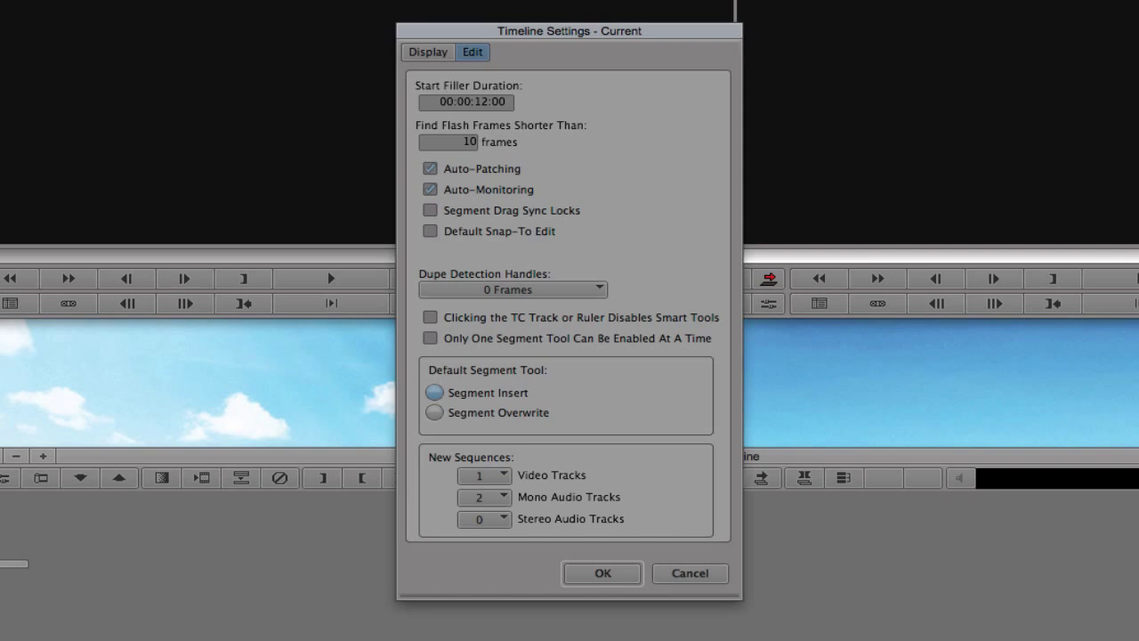
{"action": "key", "text": "Tab"}
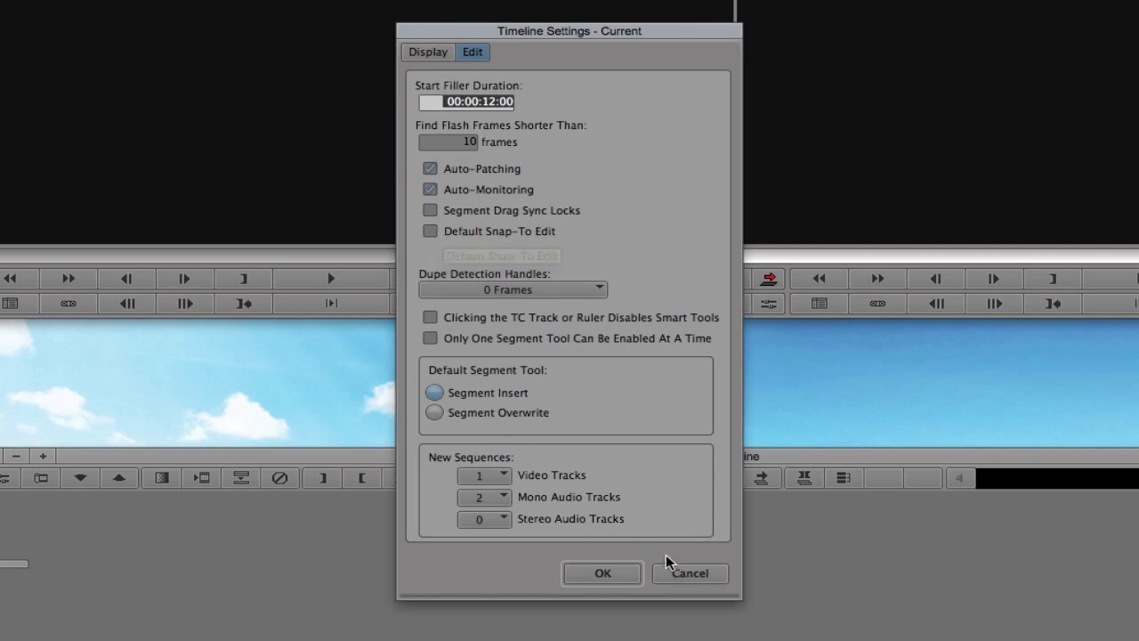
Cancel Timeline Settings, then look over the Timeline context menu and Clip menu without choosing anything.
{"action": "left_click", "coordinate": [688, 573]}
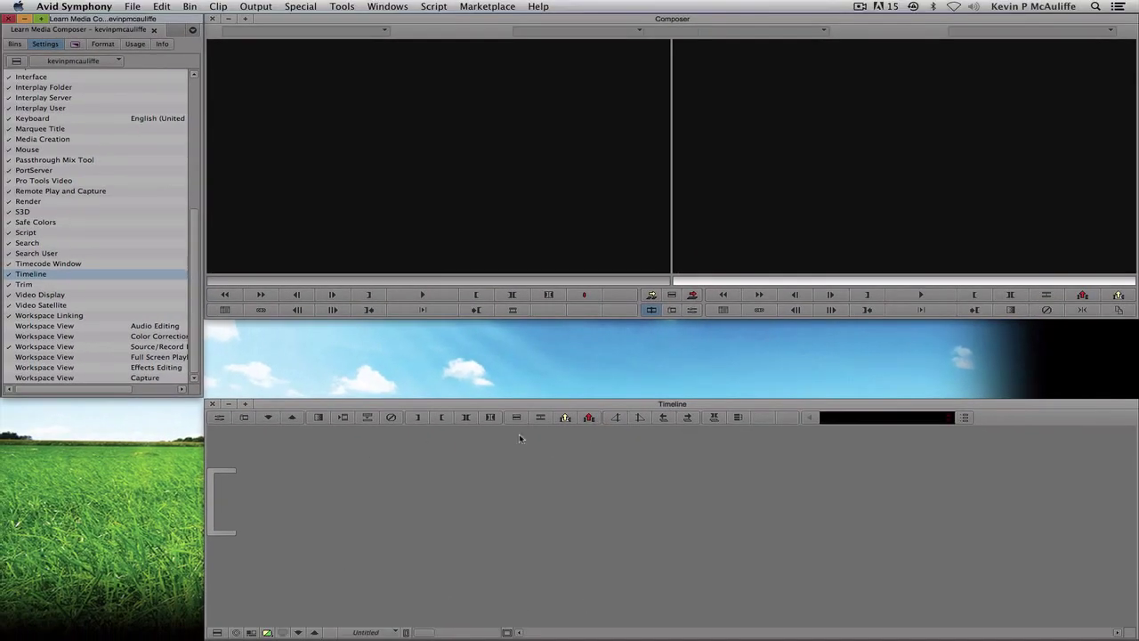
{"action": "right_click", "coordinate": [644, 487]}
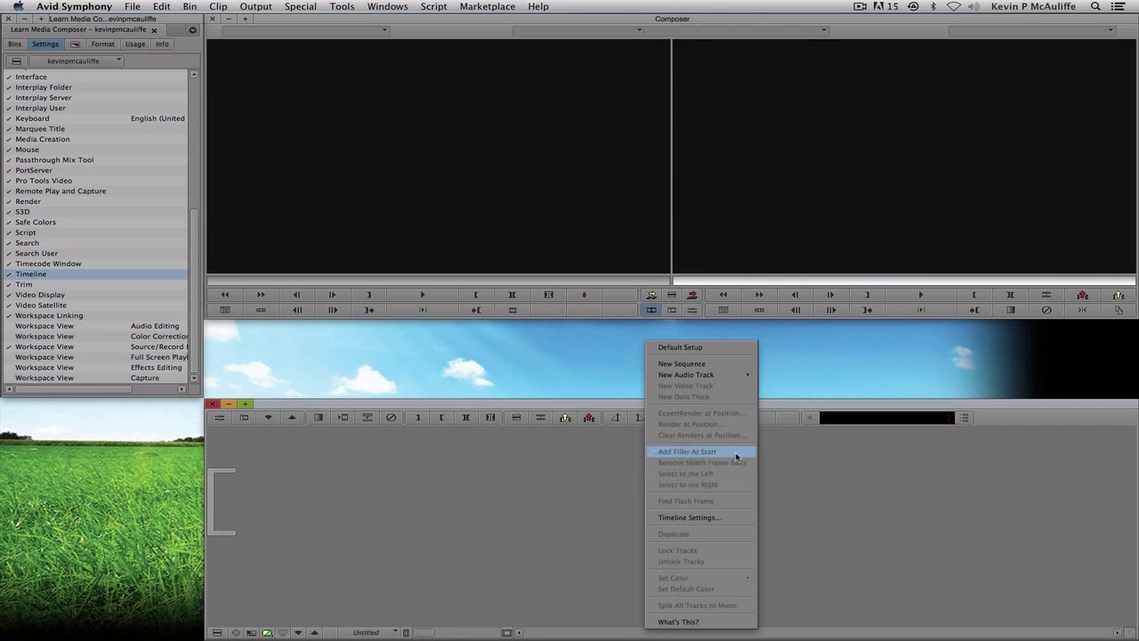
{"action": "left_click", "coordinate": [752, 244]}
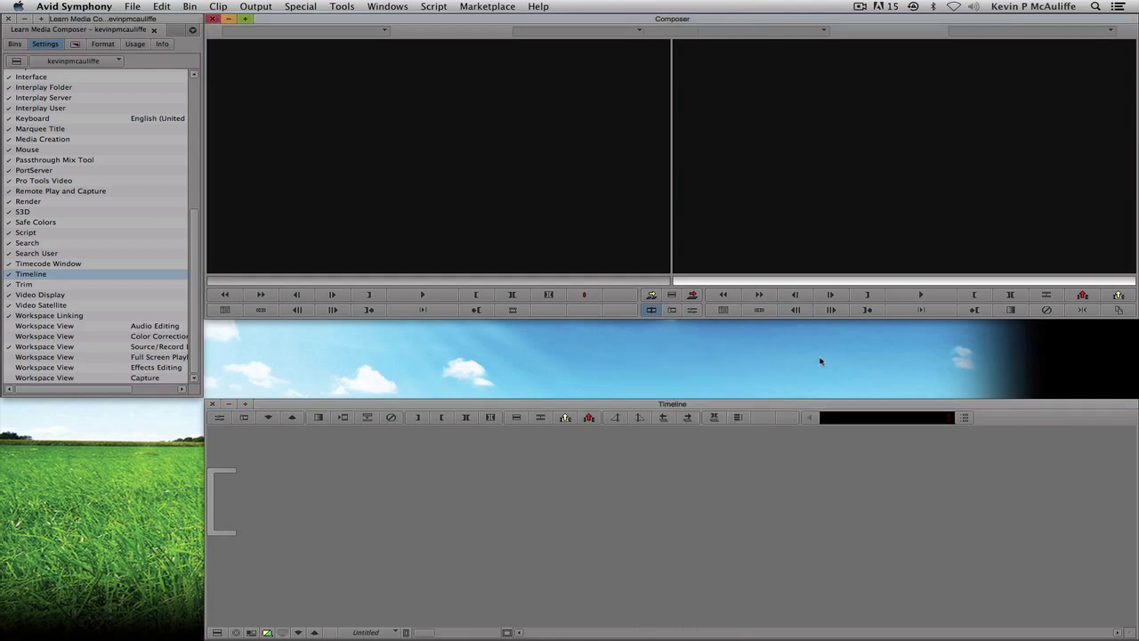
{"action": "left_click", "coordinate": [224, 7]}
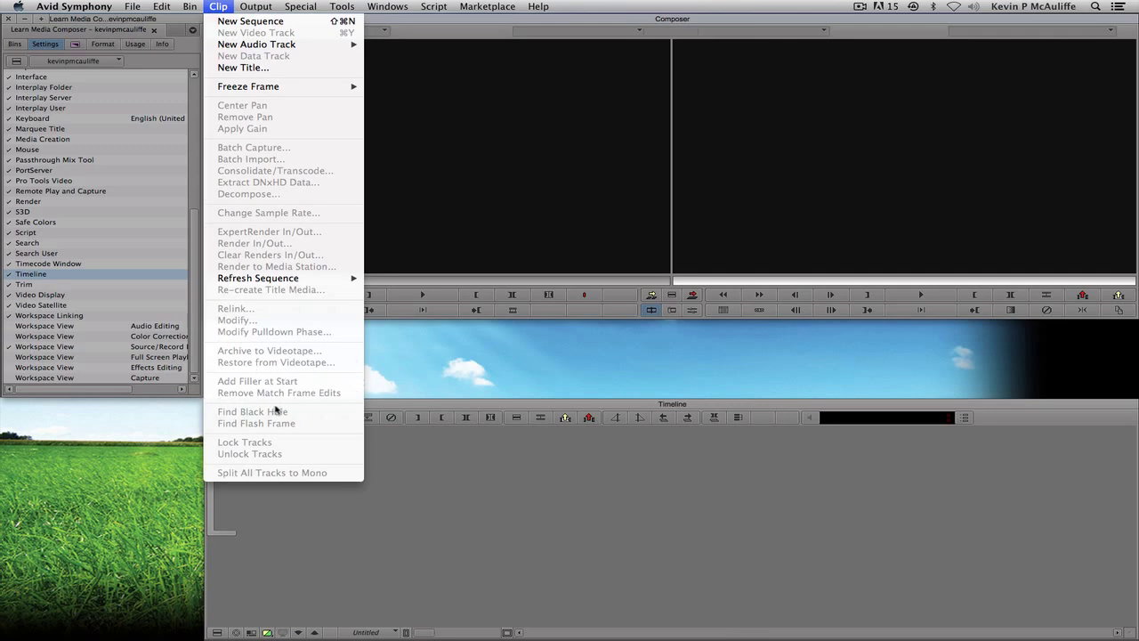
{"action": "left_click", "coordinate": [750, 216]}
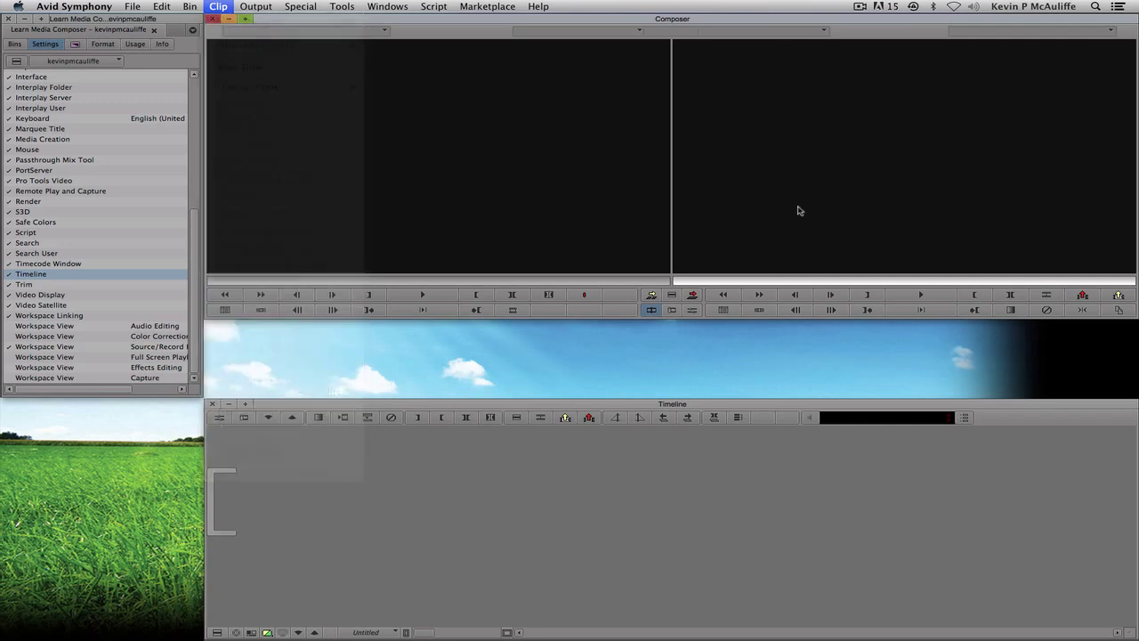
Reopen Timeline Settings and set Find Flash Frames Shorter Than to 2 frames.
{"action": "double_click", "coordinate": [30, 274]}
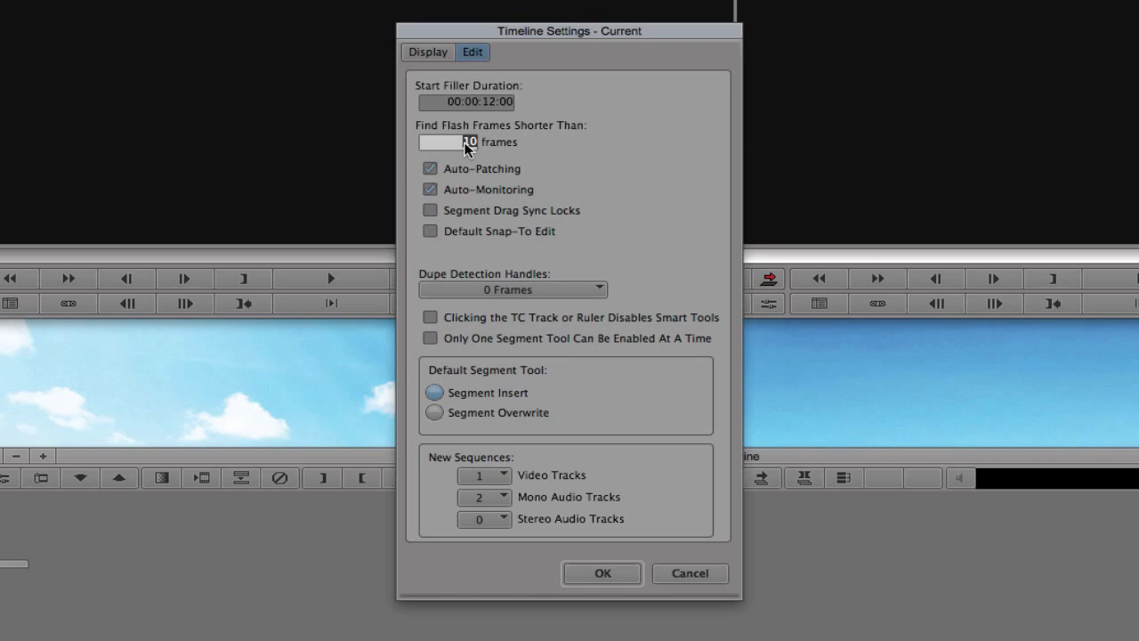
{"action": "type", "text": "2"}
{"action": "left_click", "coordinate": [691, 575]}
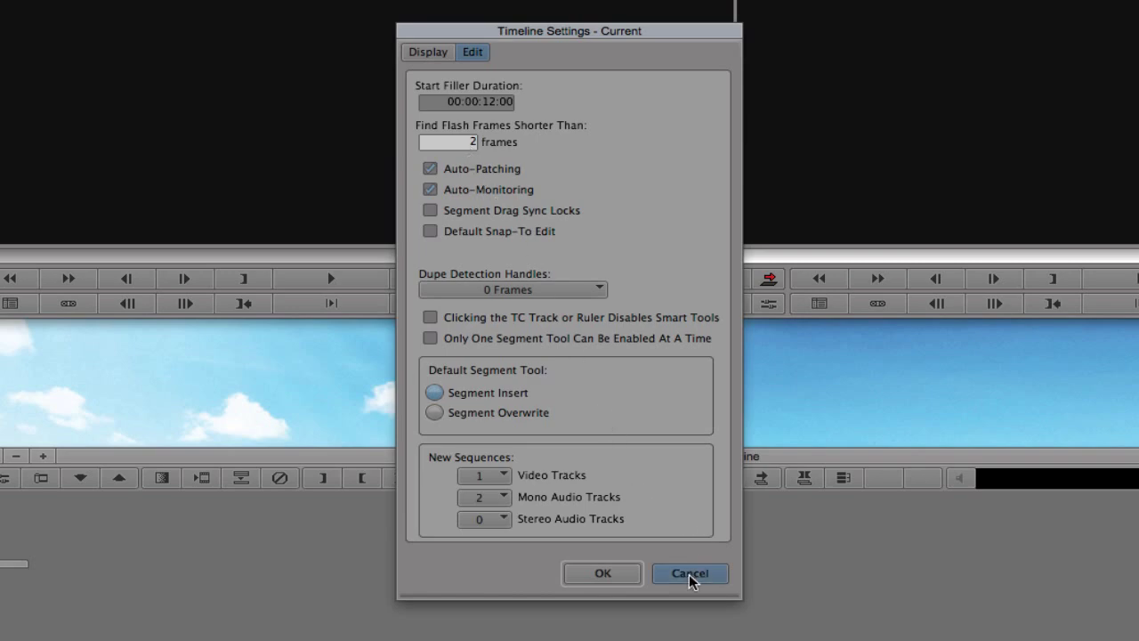
Open the Stock Footage Bin and create a new bin named Sequences.
{"action": "left_click", "coordinate": [606, 571]}
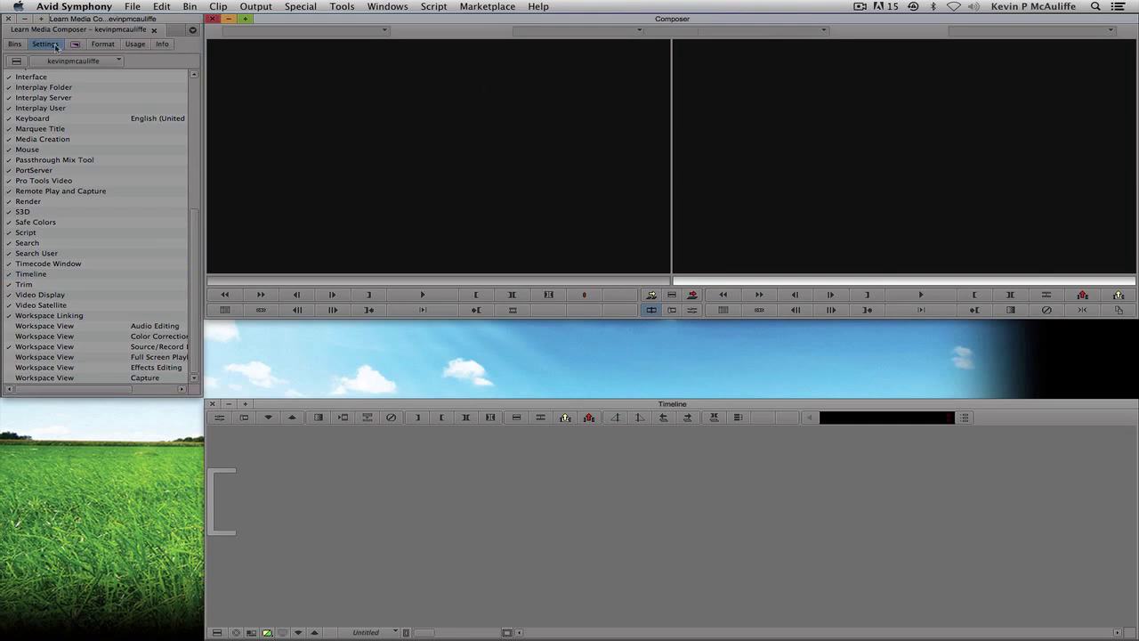
{"action": "left_click", "coordinate": [18, 44]}
{"action": "double_click", "coordinate": [31, 83]}
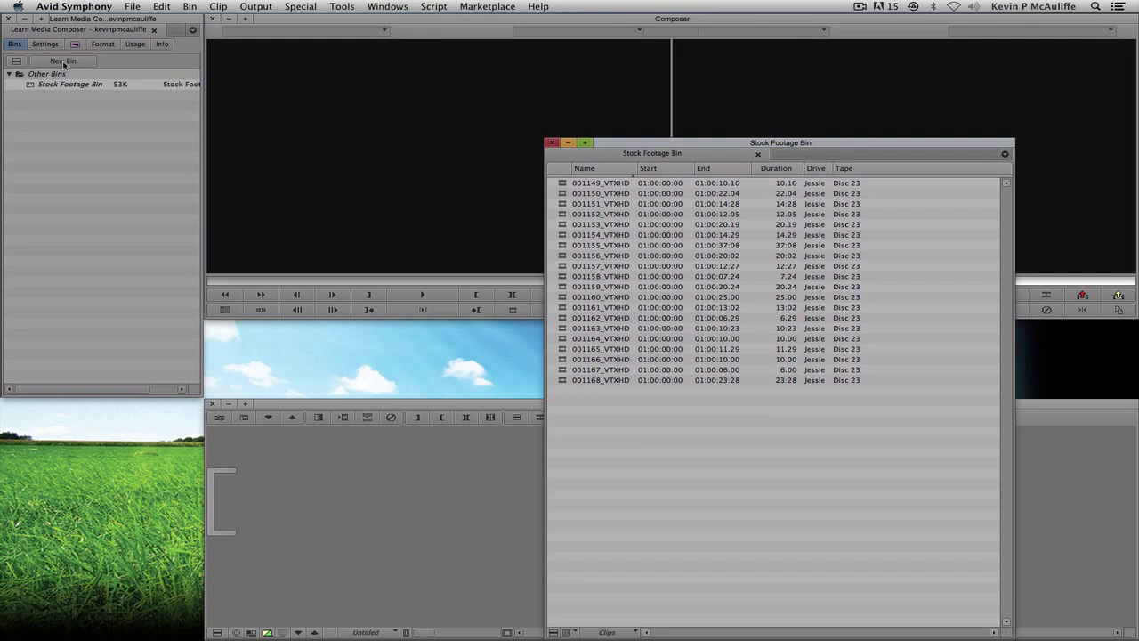
{"action": "left_click", "coordinate": [62, 61]}
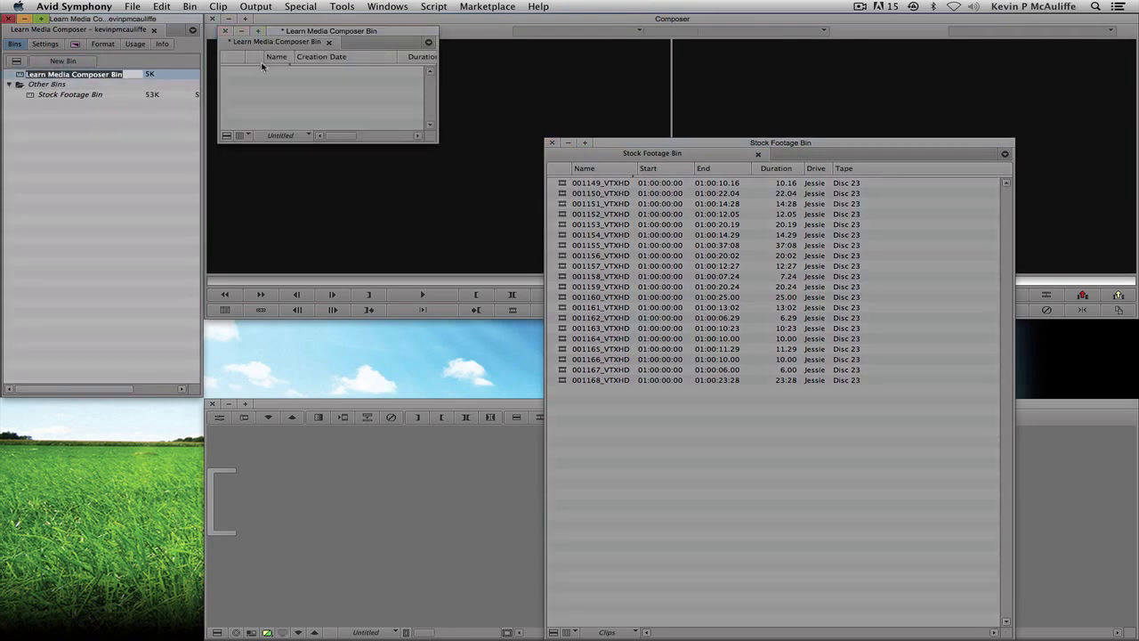
{"action": "type", "text": "Sequences"}
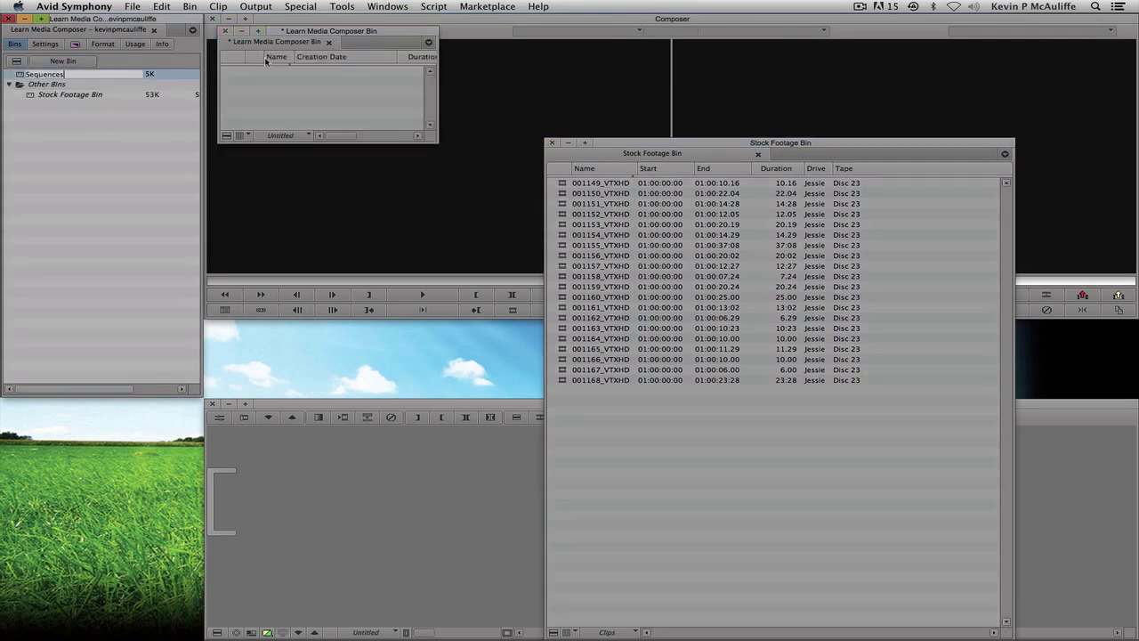
{"action": "key", "text": "Return"}
{"action": "left_click_drag", "start_coordinate": [781, 144], "coordinate": [826, 183]}
Load clip 001149_VTXHD and start a new sequence stored in the Sequences bin.
{"action": "double_click", "coordinate": [666, 215]}
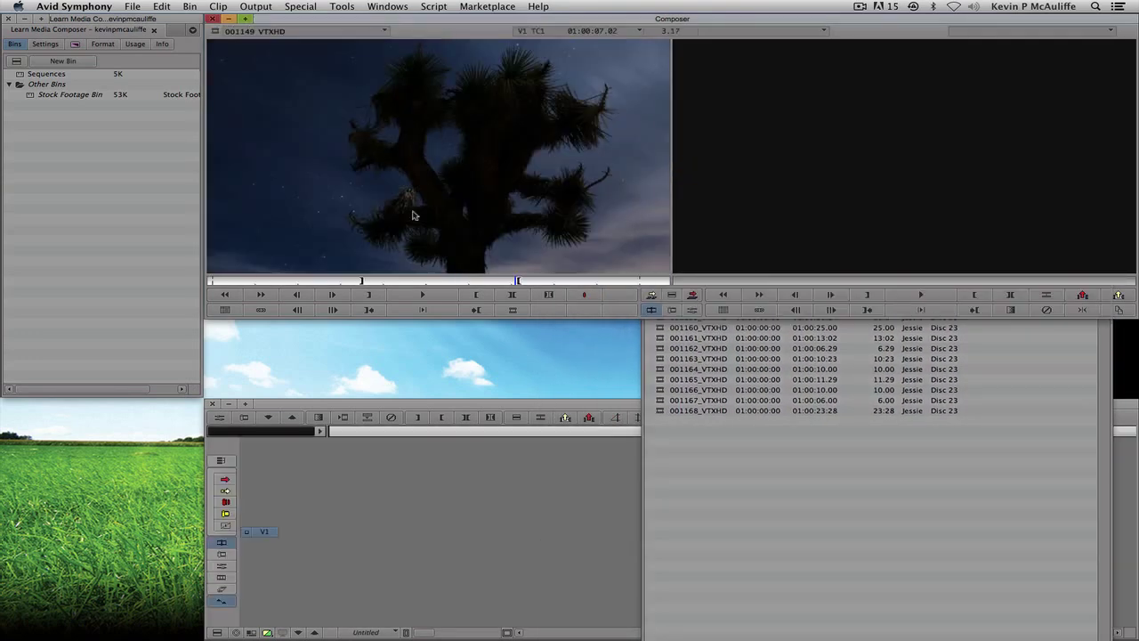
{"action": "key", "text": "v"}
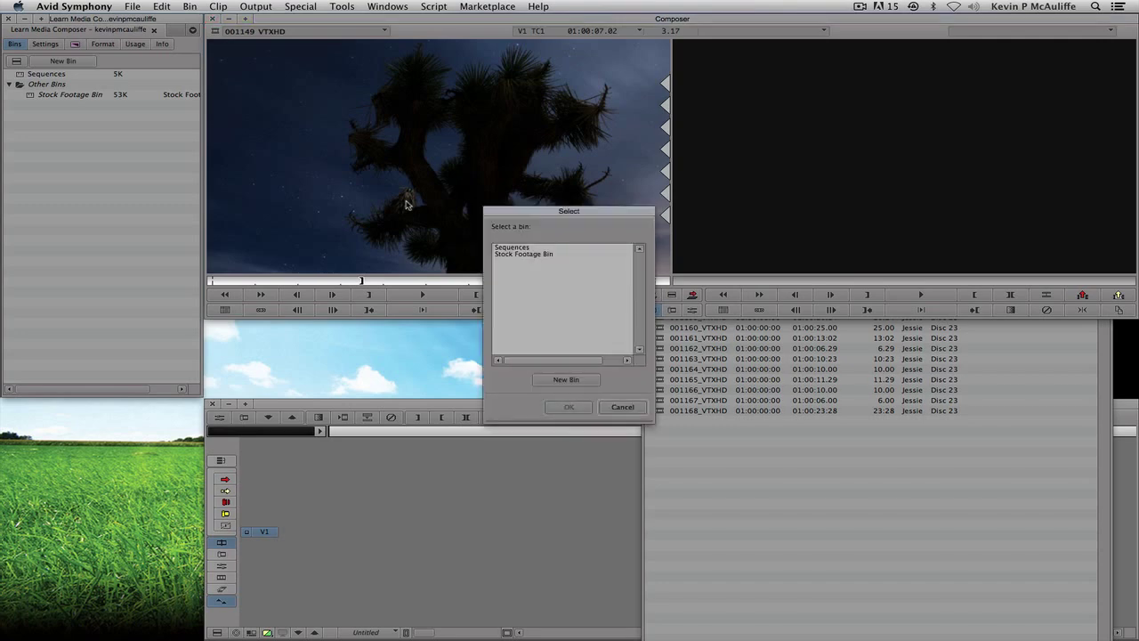
{"action": "left_click", "coordinate": [518, 248]}
{"action": "left_click", "coordinate": [569, 407]}
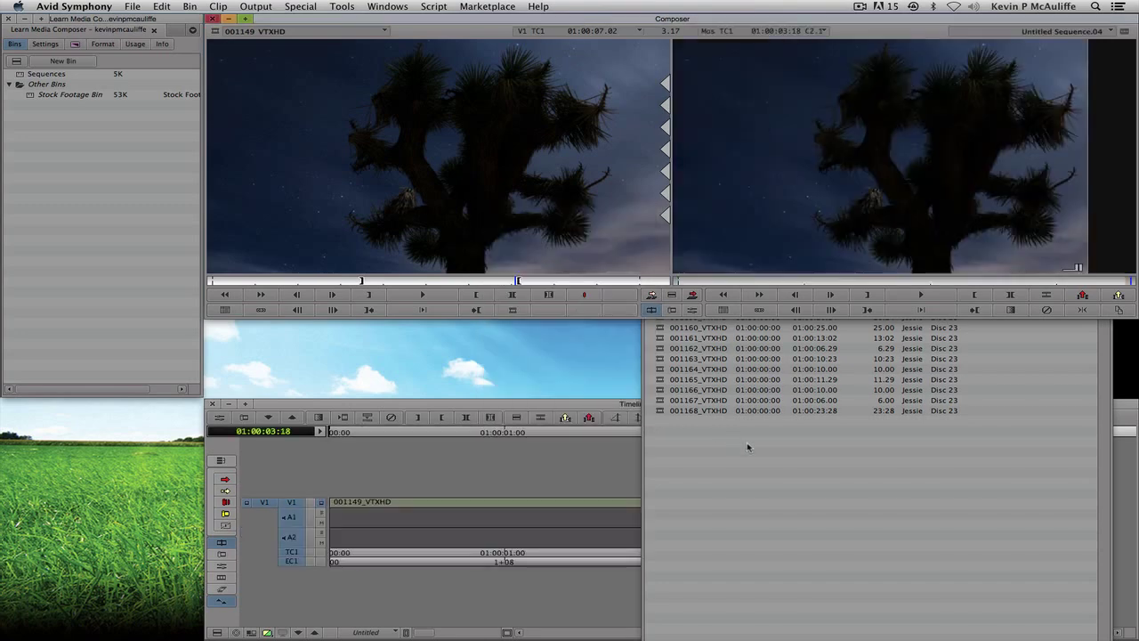
{"action": "left_click", "coordinate": [745, 445]}
{"action": "left_click_drag", "start_coordinate": [758, 174], "coordinate": [815, 143]}
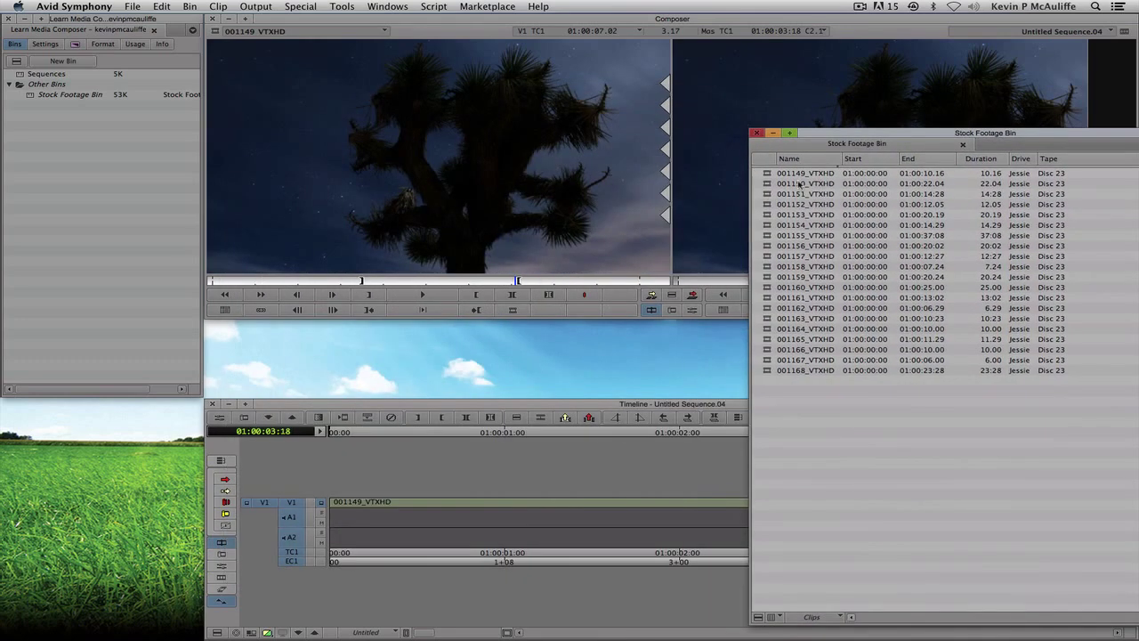
Load 001153_VTXHD in the source monitor, minimize the Stock Footage Bin, and add video tracks V2 and V3.
{"action": "double_click", "coordinate": [772, 214]}
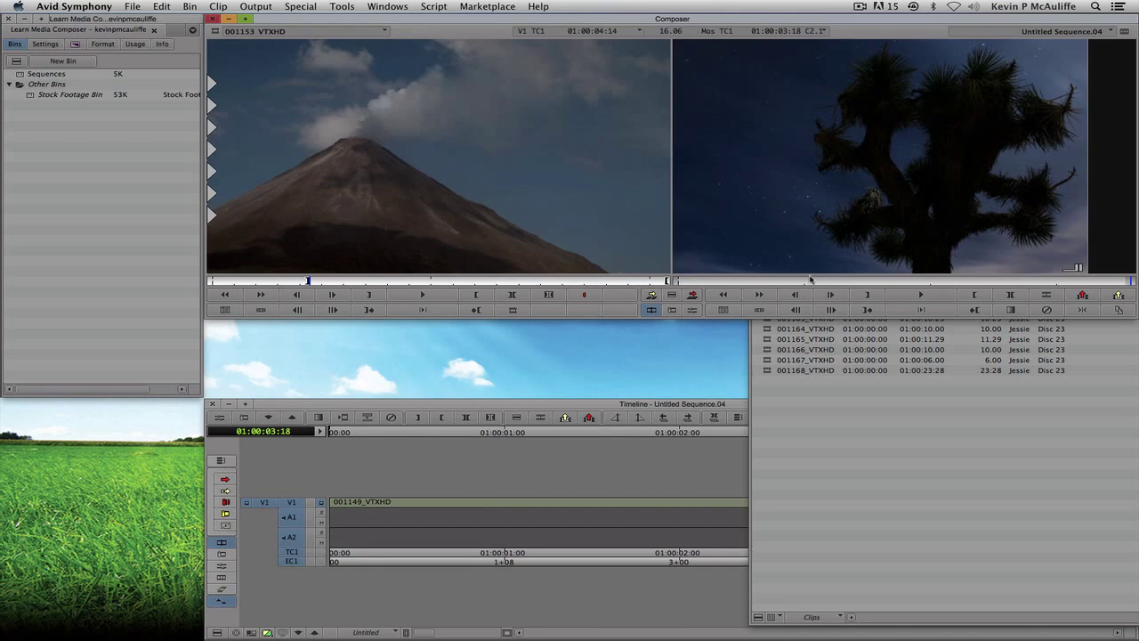
{"action": "left_click", "coordinate": [818, 445]}
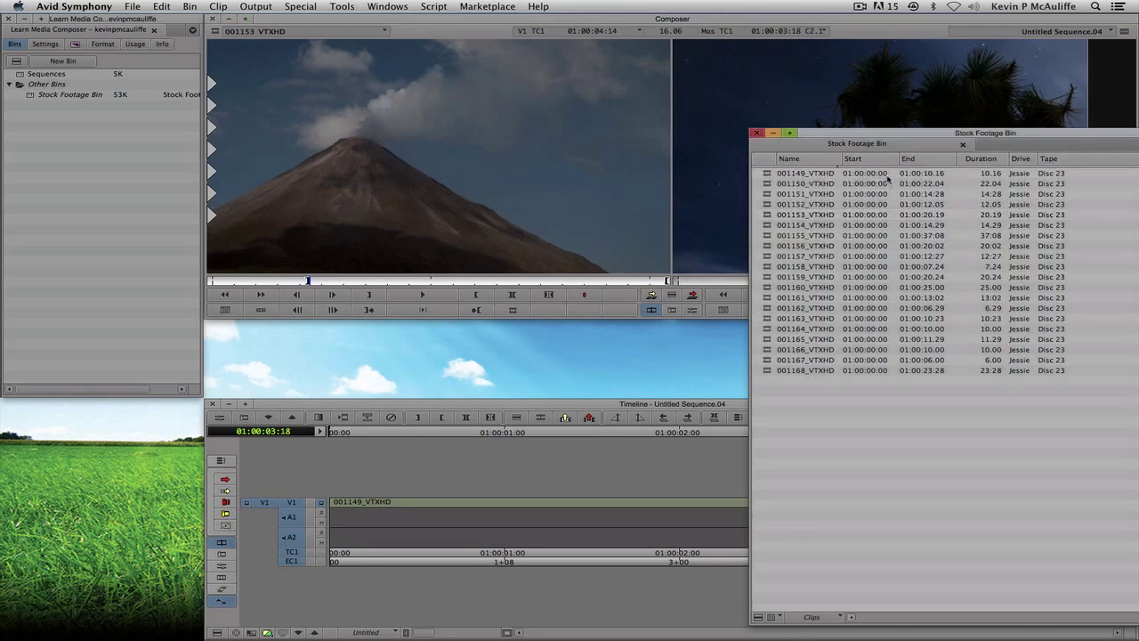
{"action": "left_click", "coordinate": [773, 133]}
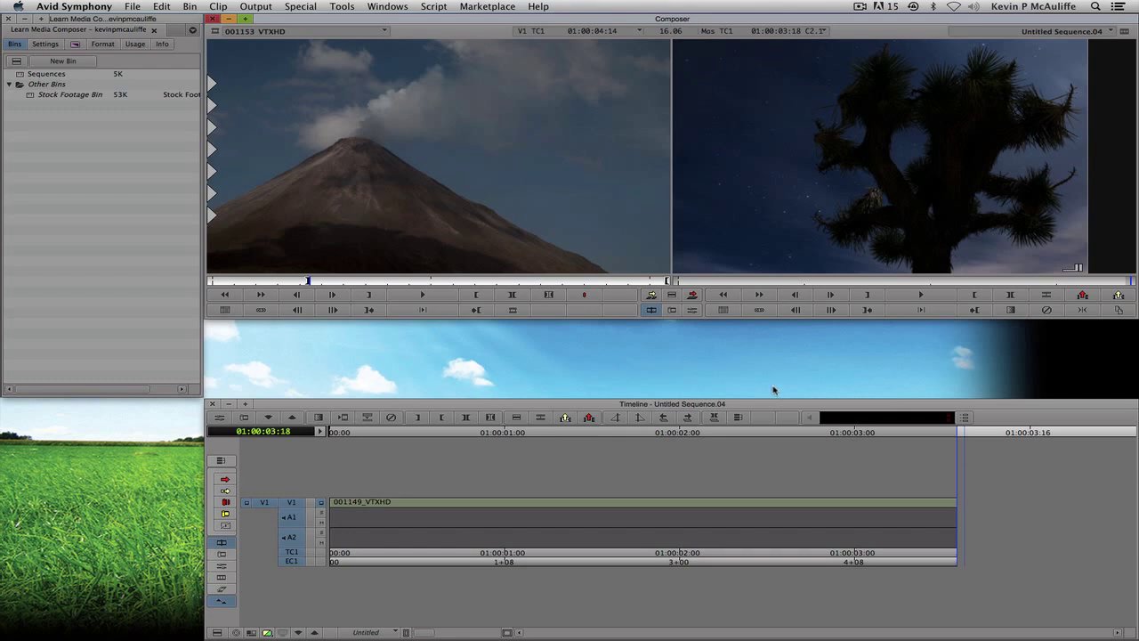
{"action": "key", "text": "super+y"}
{"action": "key", "text": "super+y"}
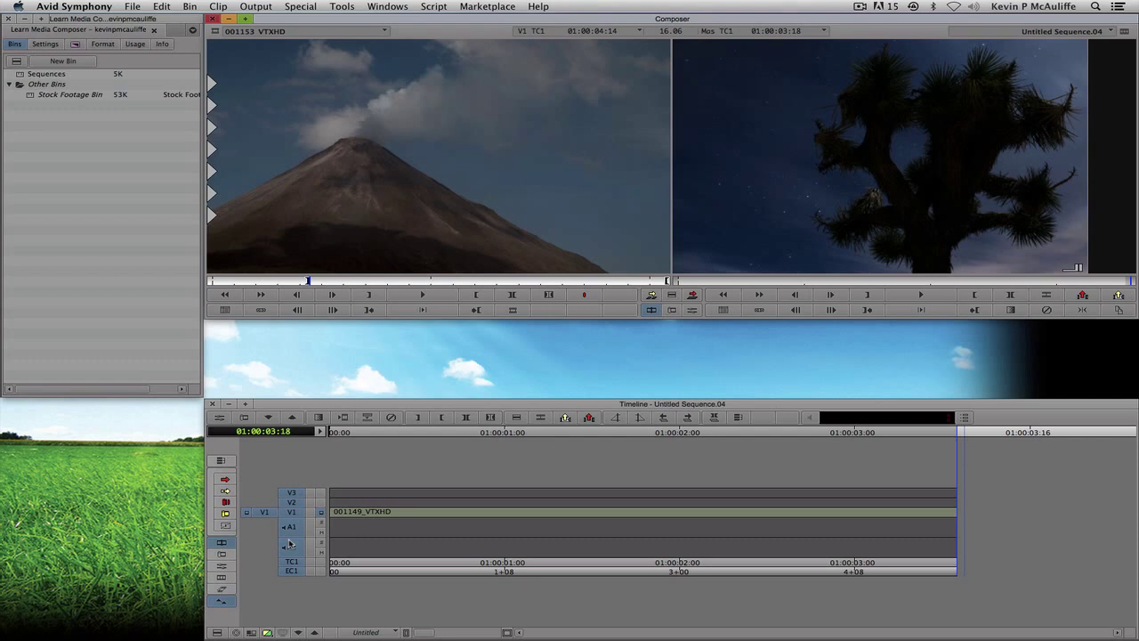
Overwrite the volcano clip from 01:00:06:12 onto V2 at sequence position 00:21.
{"action": "left_click", "coordinate": [326, 281]}
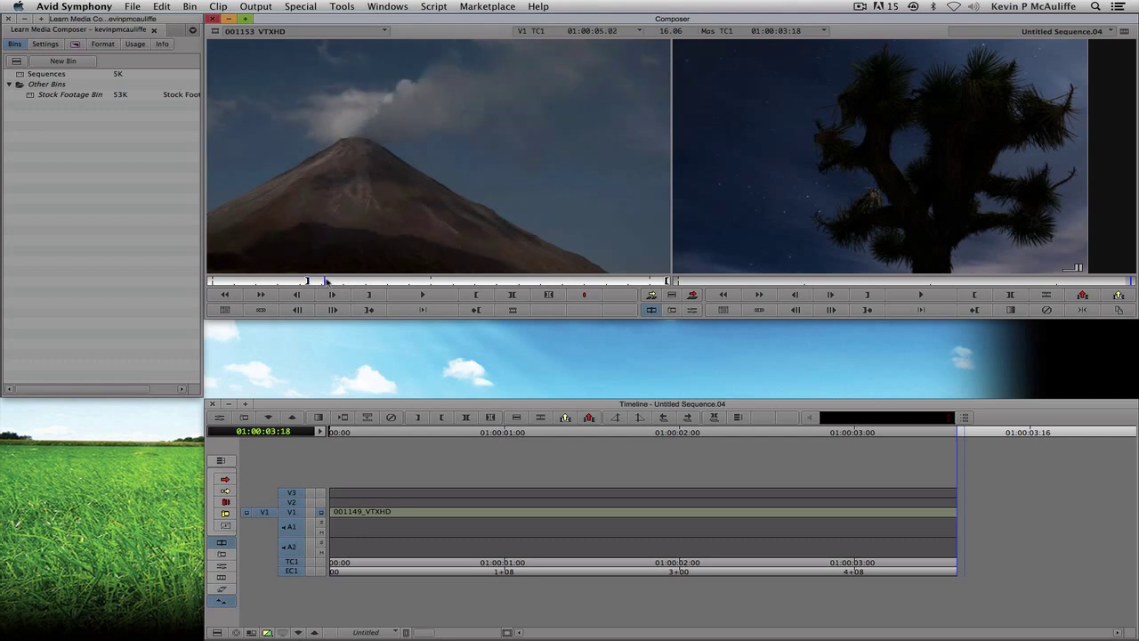
{"action": "left_click_drag", "start_coordinate": [325, 281], "coordinate": [353, 281]}
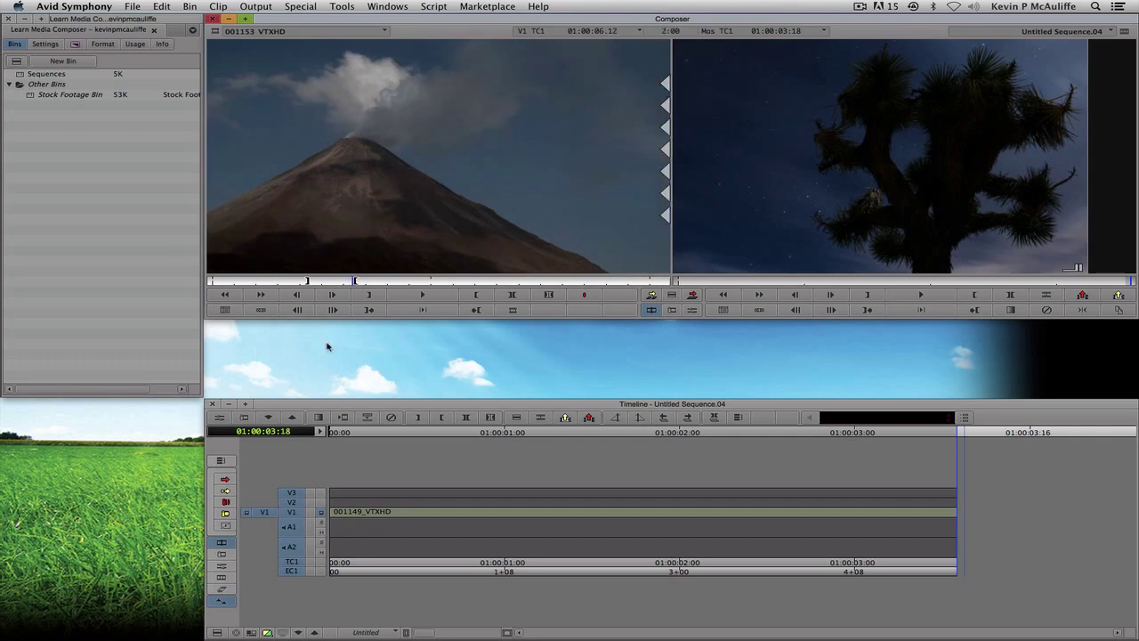
{"action": "left_click", "coordinate": [456, 512]}
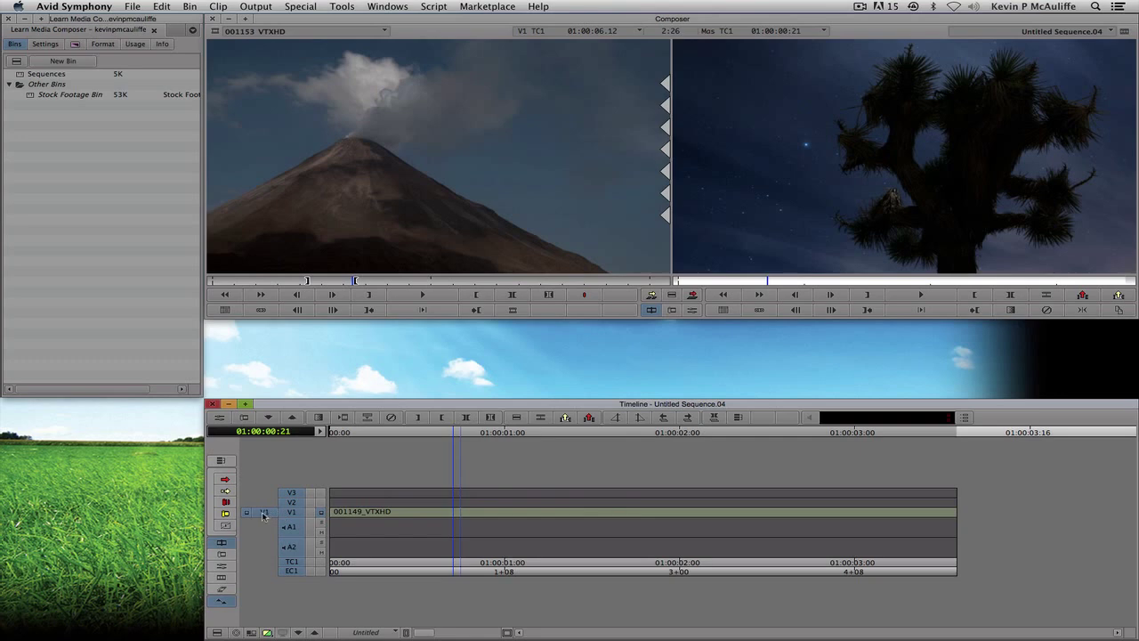
{"action": "left_click_drag", "start_coordinate": [264, 514], "coordinate": [296, 504]}
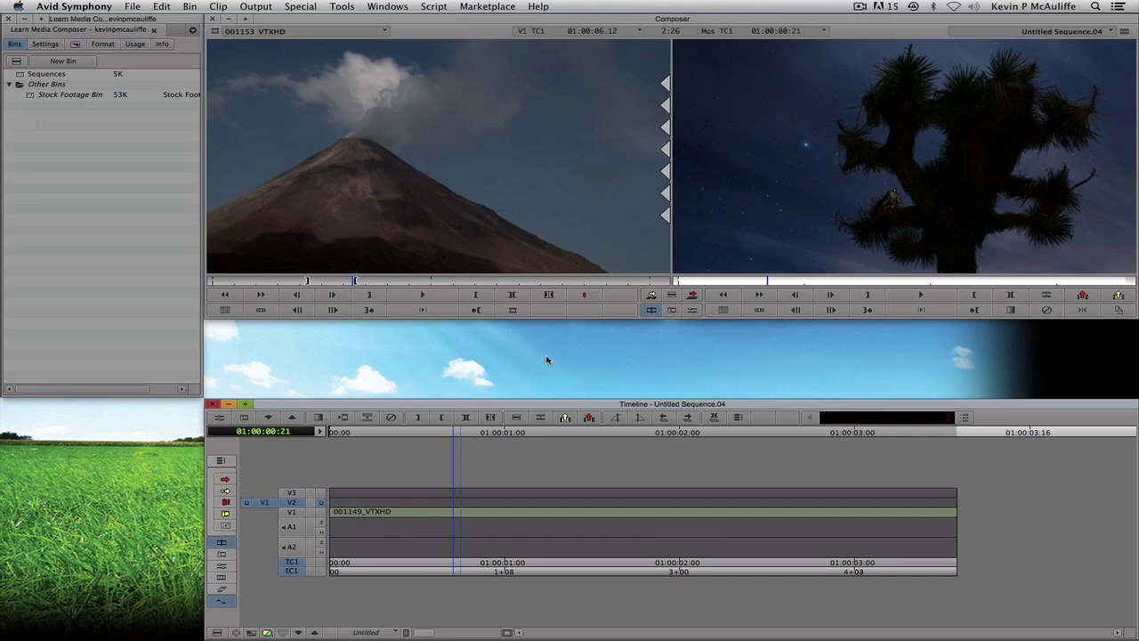
{"action": "key", "text": "i"}
{"action": "key", "text": "b"}
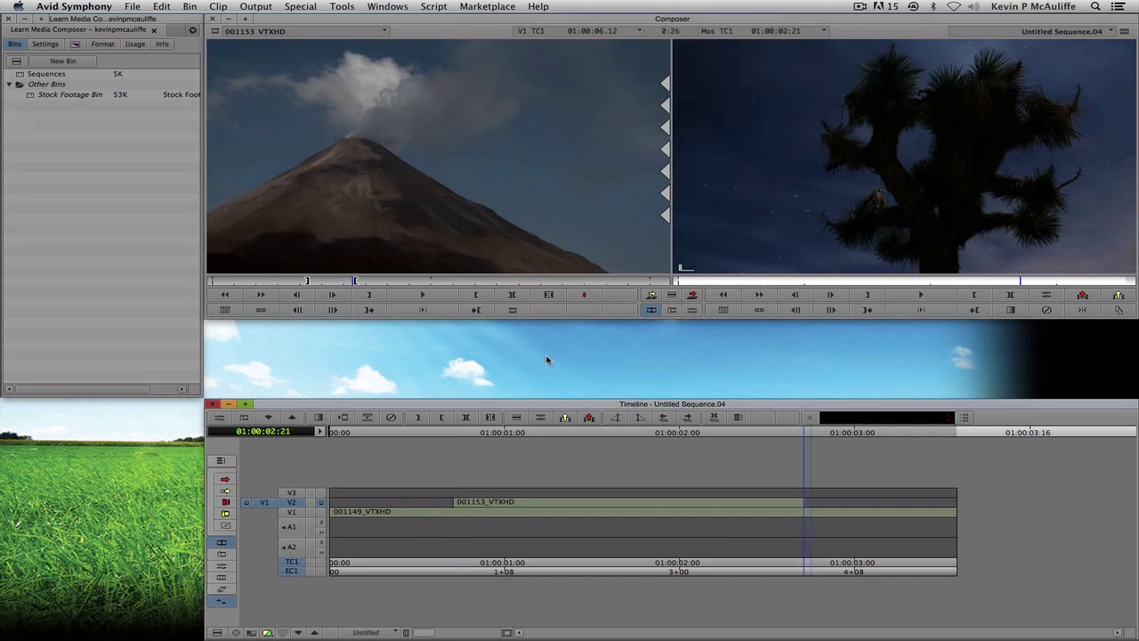
Play the sequence from 00:09 through the volcano clip, then move the source patch and monitoring back down.
{"action": "left_click", "coordinate": [383, 505]}
{"action": "key", "text": "space"}
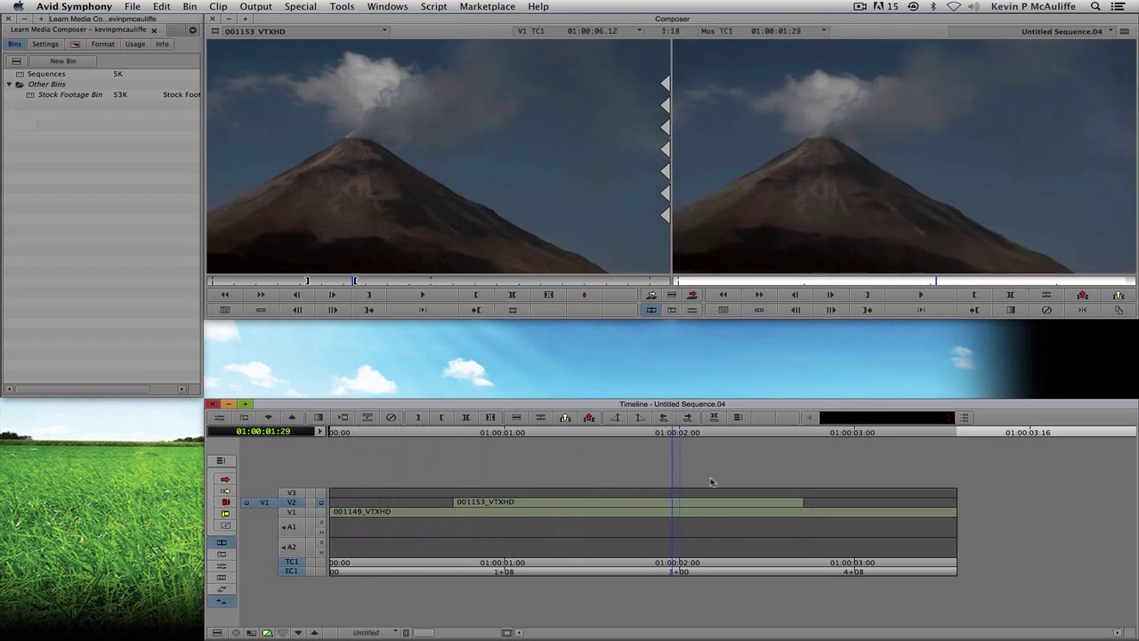
{"action": "left_click", "coordinate": [561, 482]}
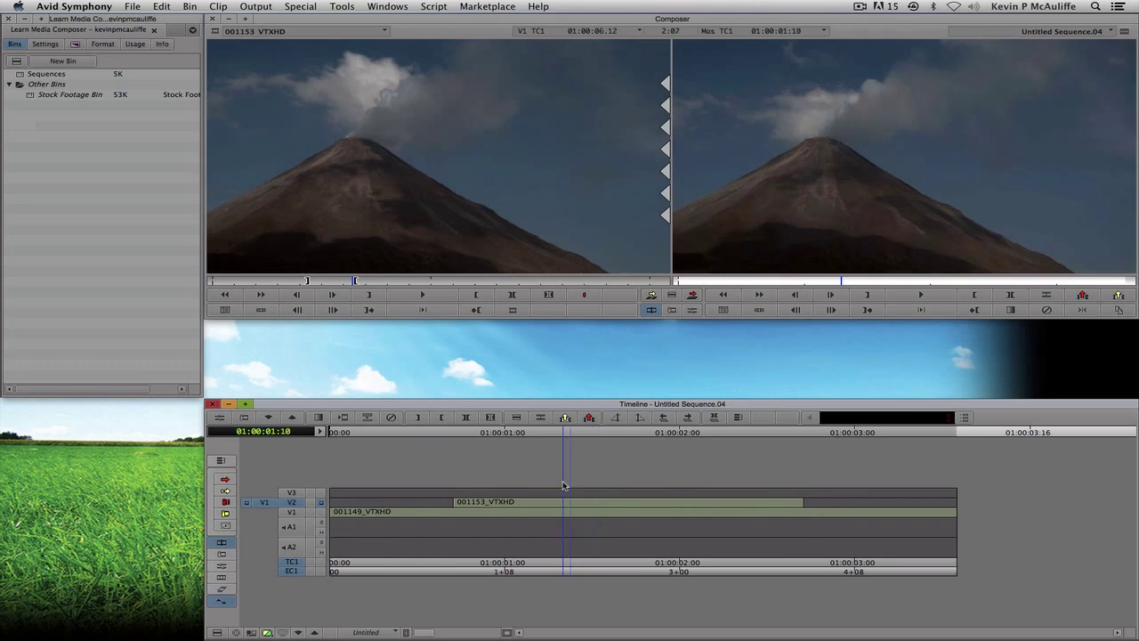
{"action": "left_click_drag", "start_coordinate": [266, 503], "coordinate": [290, 503]}
{"action": "left_click", "coordinate": [286, 502]}
Open and accept the Timeline settings, then patch source video back to record track V1.
{"action": "left_click", "coordinate": [46, 45]}
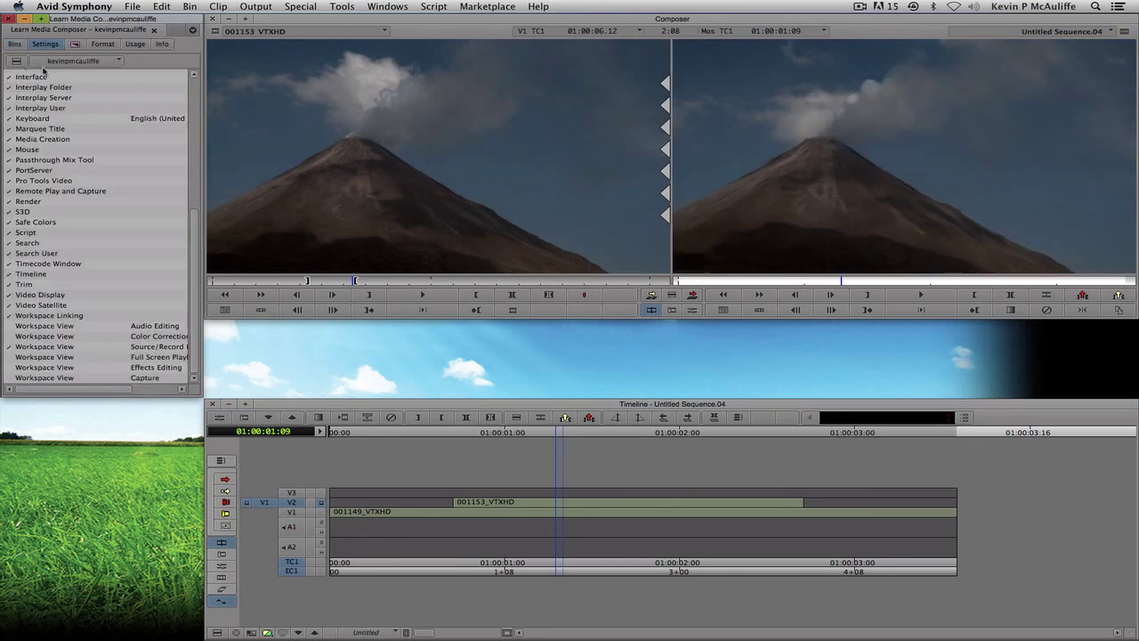
{"action": "double_click", "coordinate": [40, 276]}
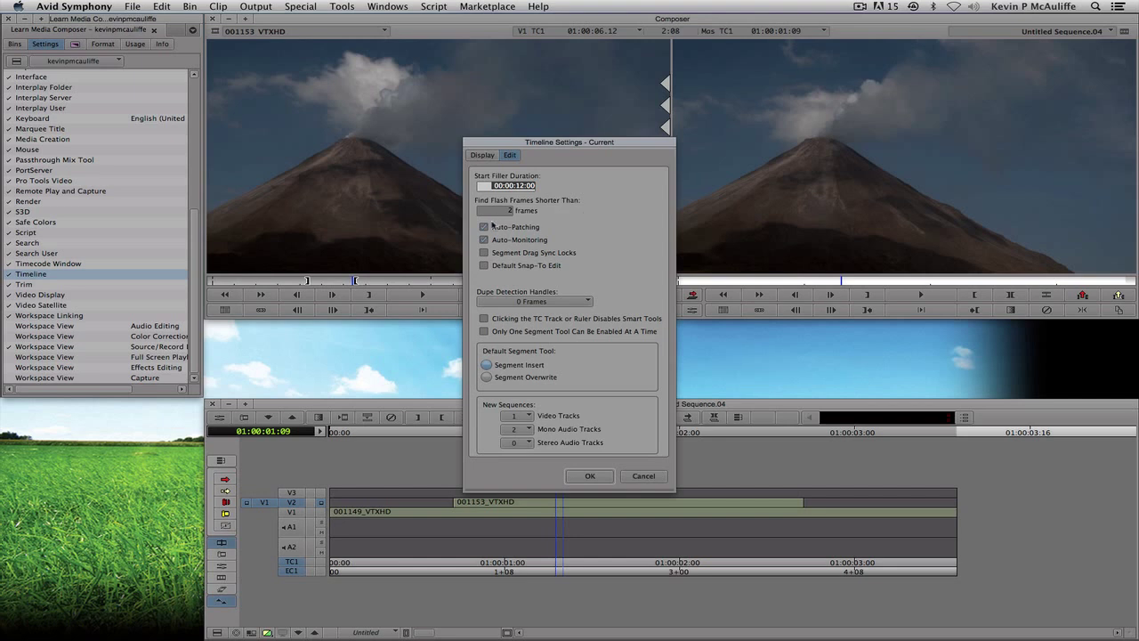
{"action": "left_click", "coordinate": [579, 473]}
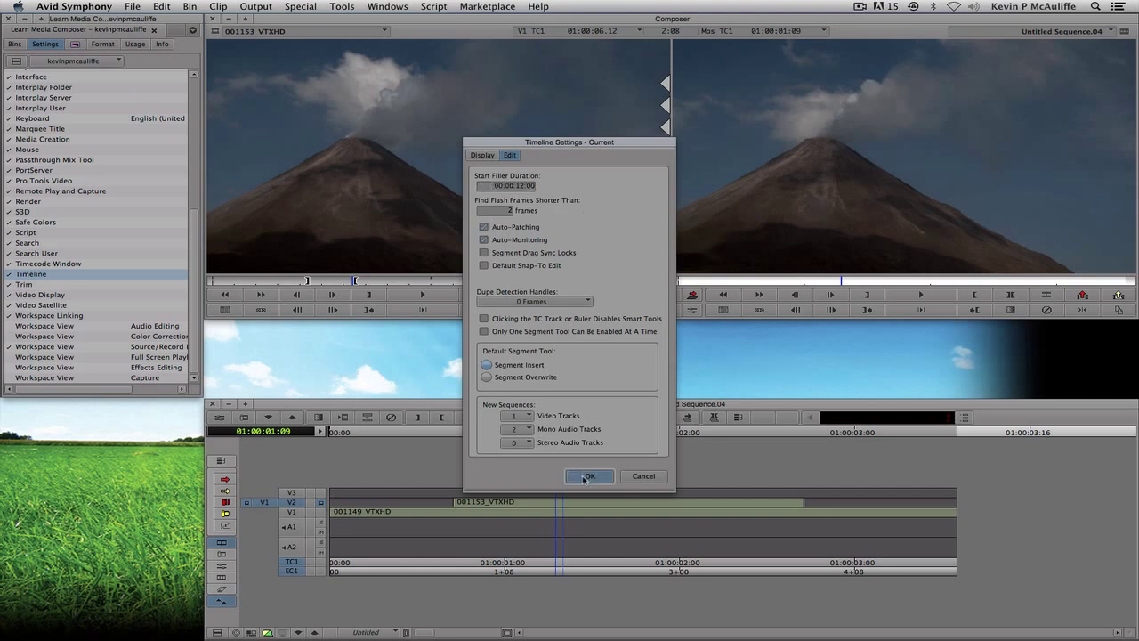
{"action": "left_click_drag", "start_coordinate": [264, 502], "coordinate": [265, 512]}
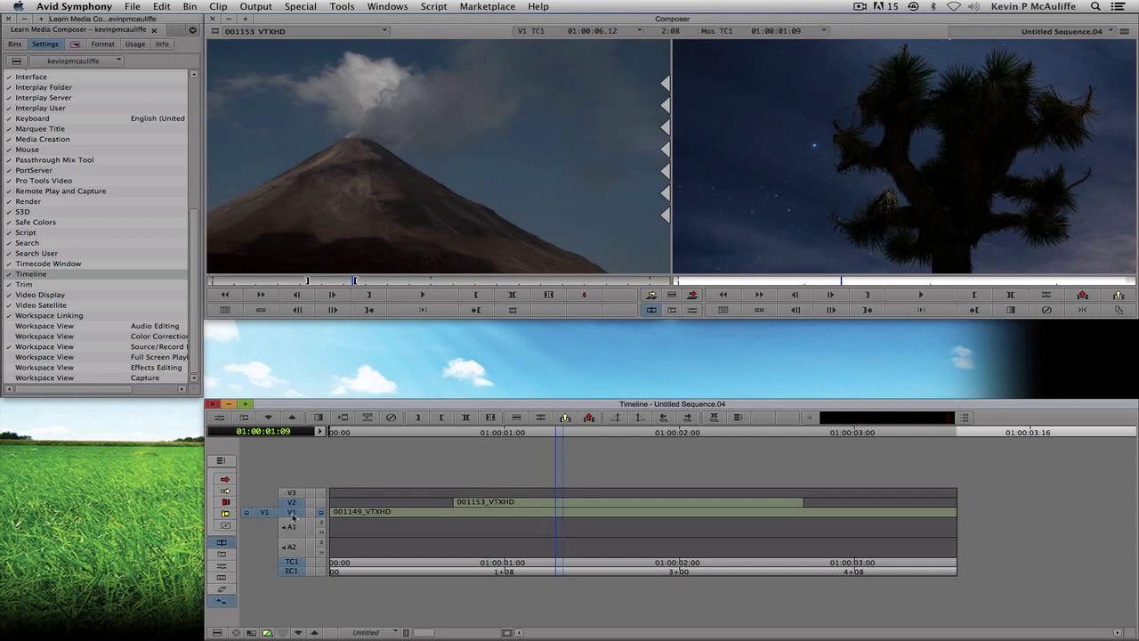
Select record tracks V2 and V1, then open and accept the Timeline settings.
{"action": "left_click", "coordinate": [291, 502]}
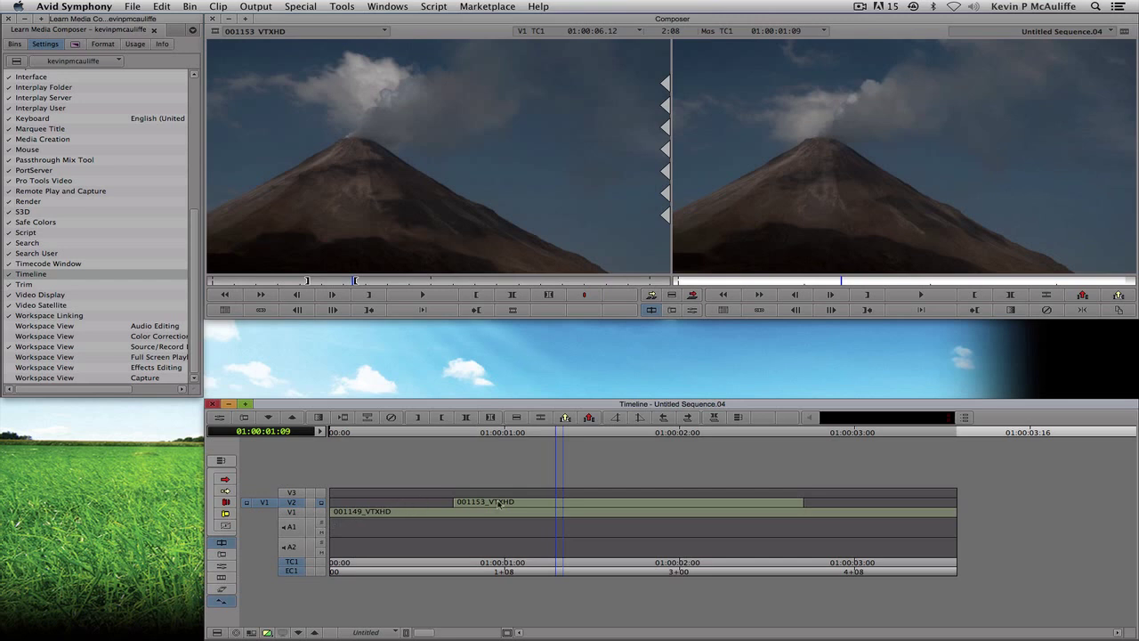
{"action": "left_click", "coordinate": [294, 513]}
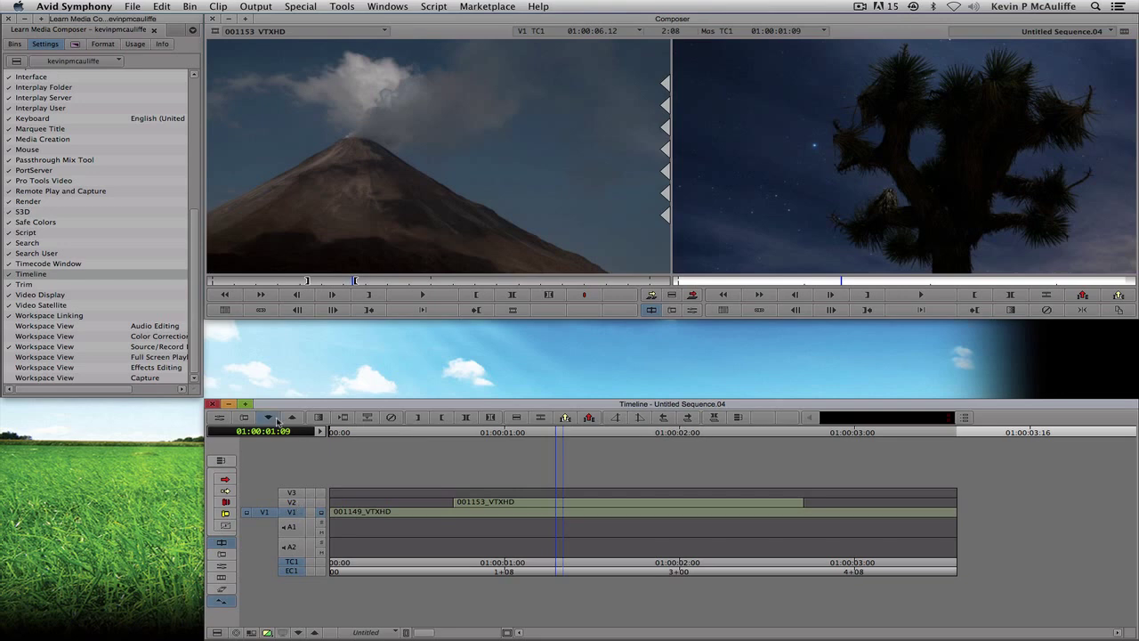
{"action": "left_click", "coordinate": [45, 275]}
{"action": "double_click", "coordinate": [44, 275]}
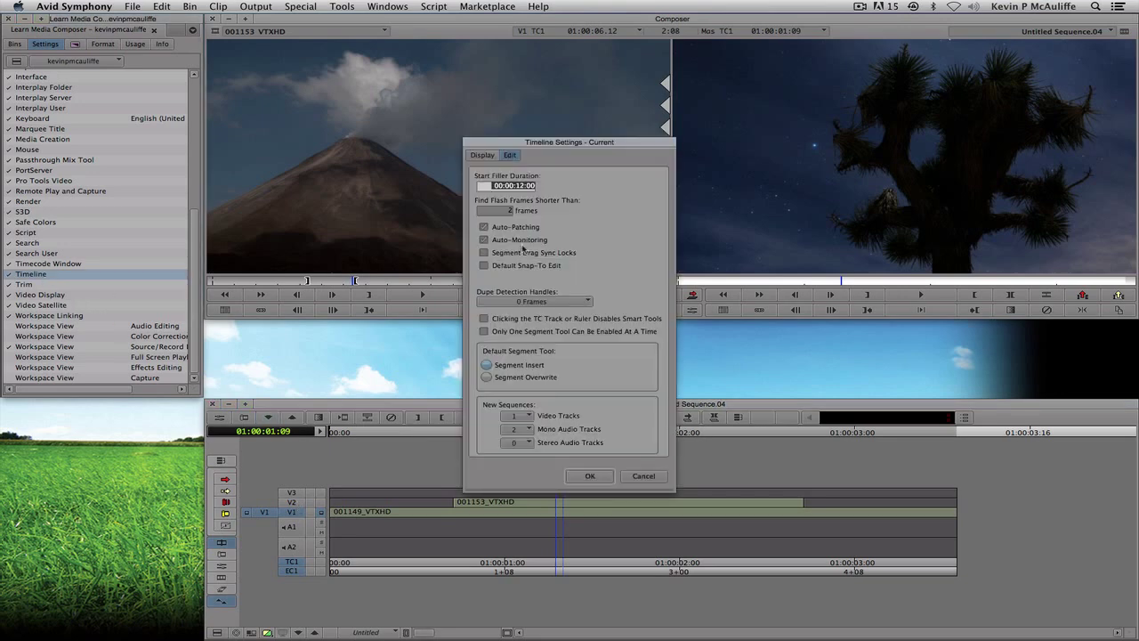
{"action": "left_click", "coordinate": [590, 475]}
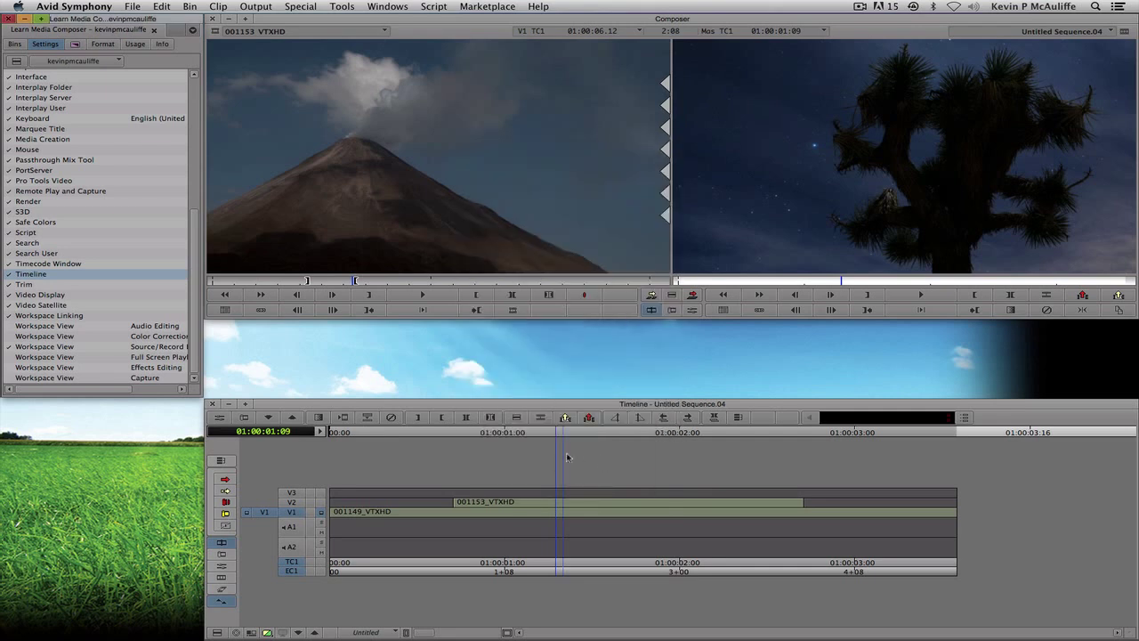
Patch source video onto record track V2 and turn on V2 monitoring.
{"action": "left_click", "coordinate": [273, 514]}
{"action": "left_click_drag", "start_coordinate": [273, 513], "coordinate": [291, 503]}
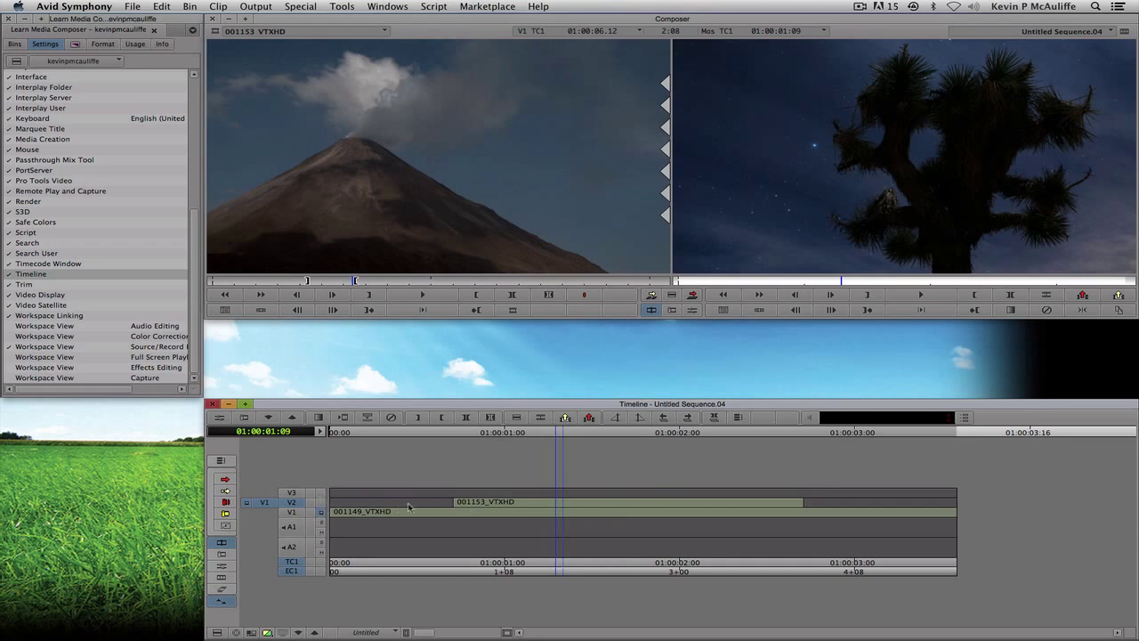
{"action": "left_click", "coordinate": [322, 503]}
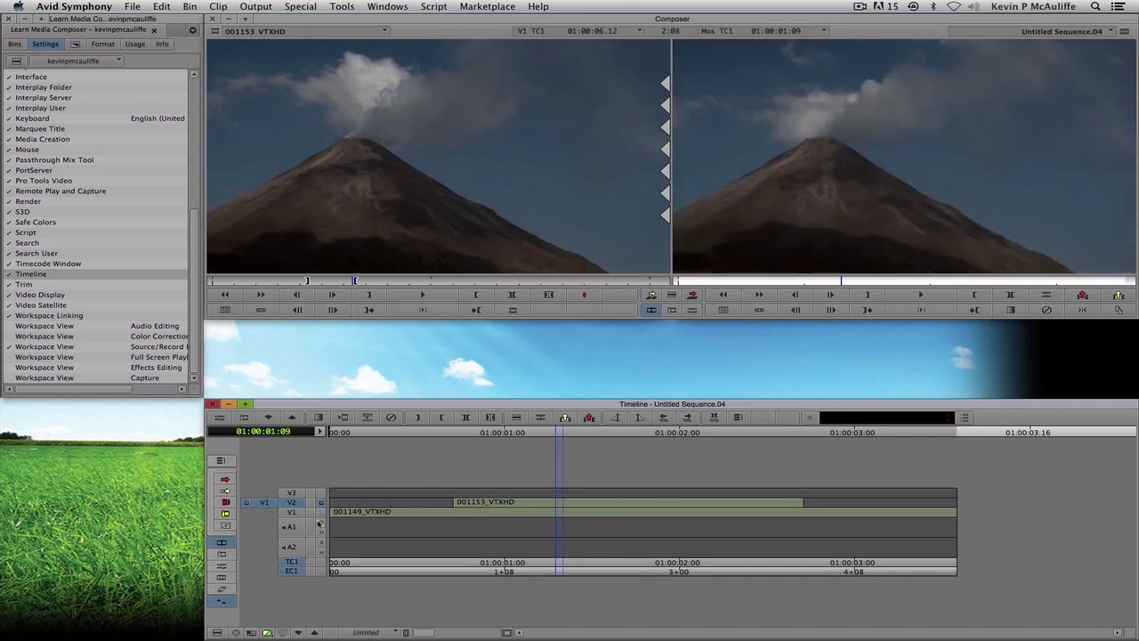
Enable Auto-Monitoring and give new sequences 2 mono and 0 stereo audio tracks.
{"action": "double_click", "coordinate": [51, 276]}
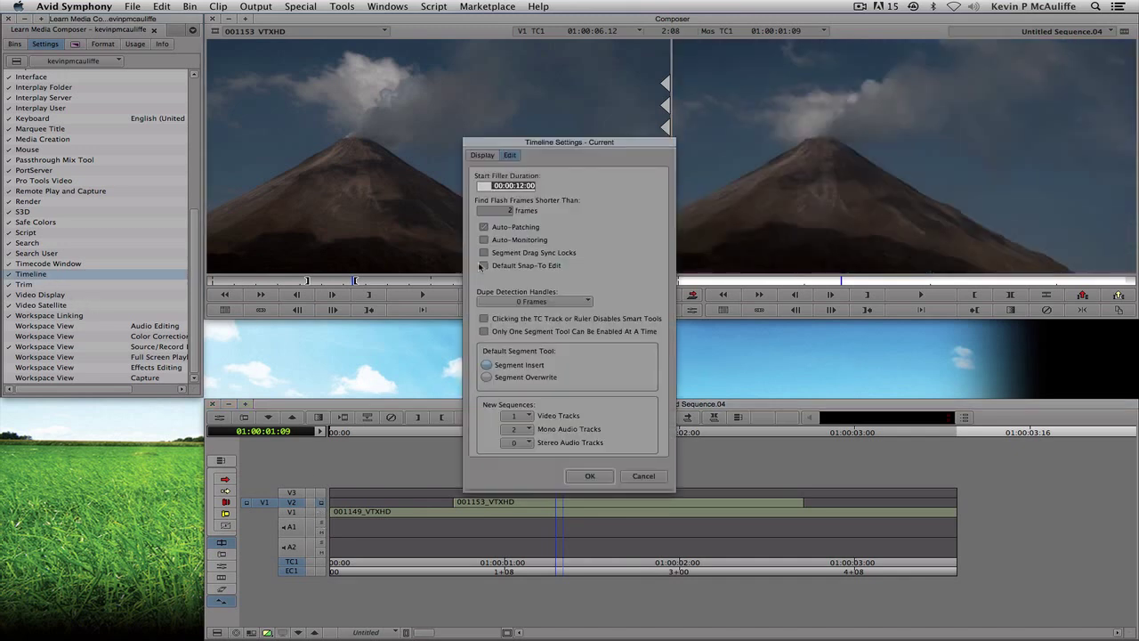
{"action": "left_click", "coordinate": [498, 239]}
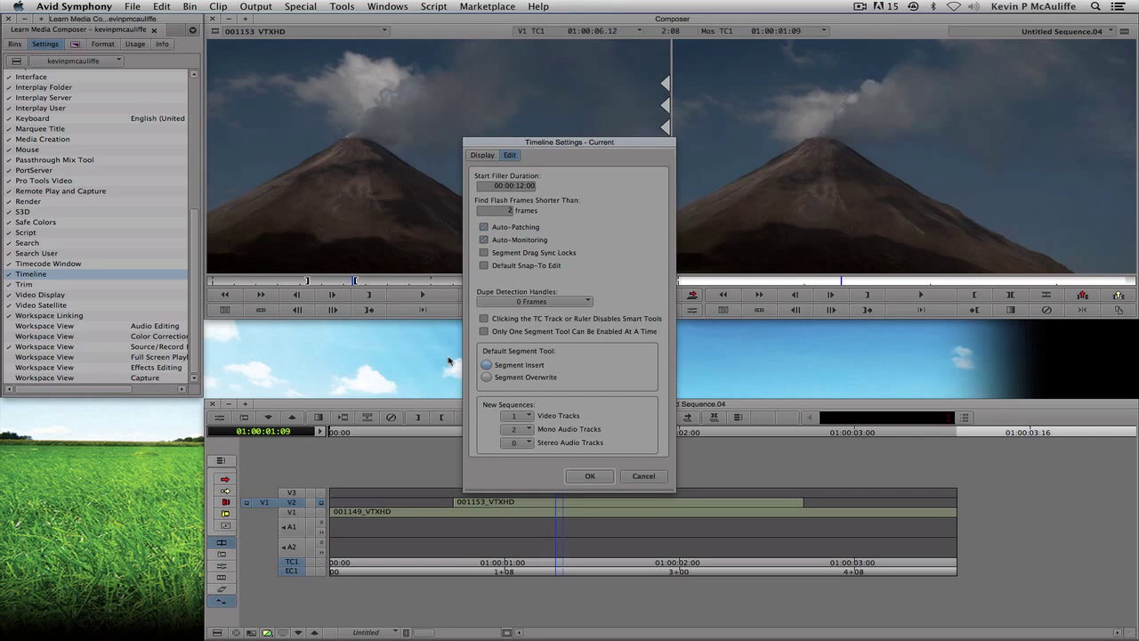
{"action": "left_click", "coordinate": [528, 415]}
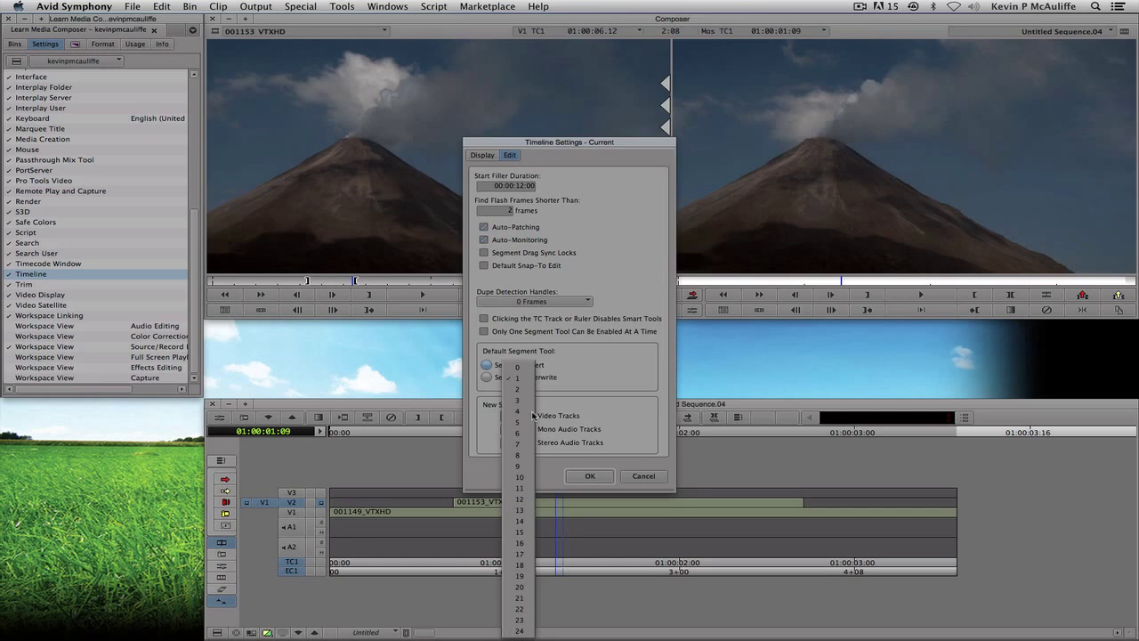
{"action": "left_click", "coordinate": [574, 412]}
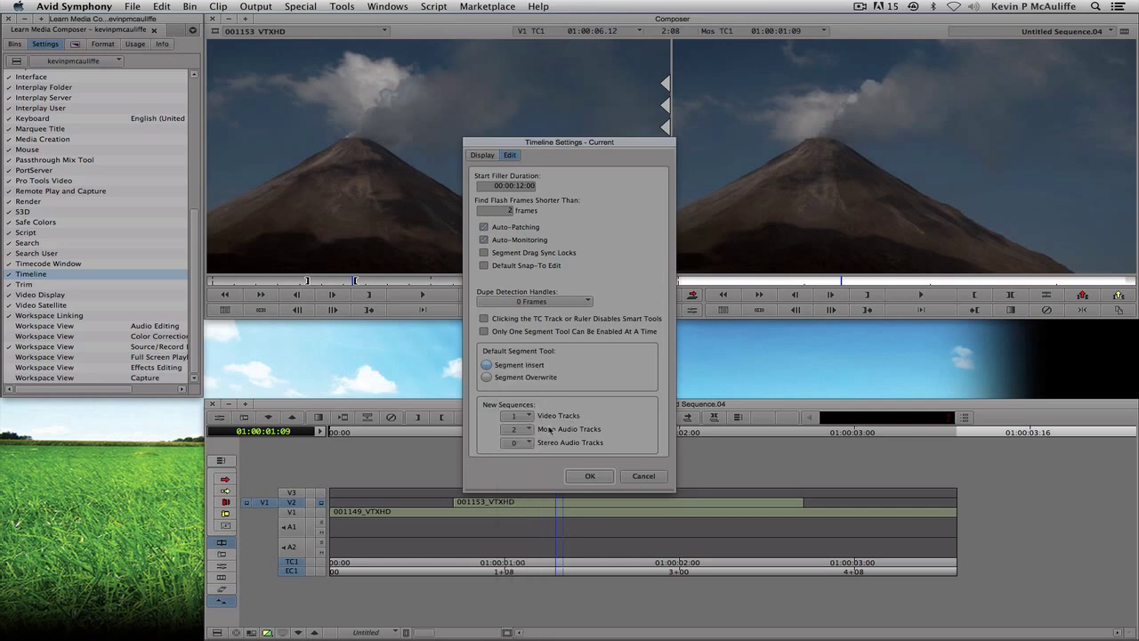
{"action": "left_click", "coordinate": [530, 433]}
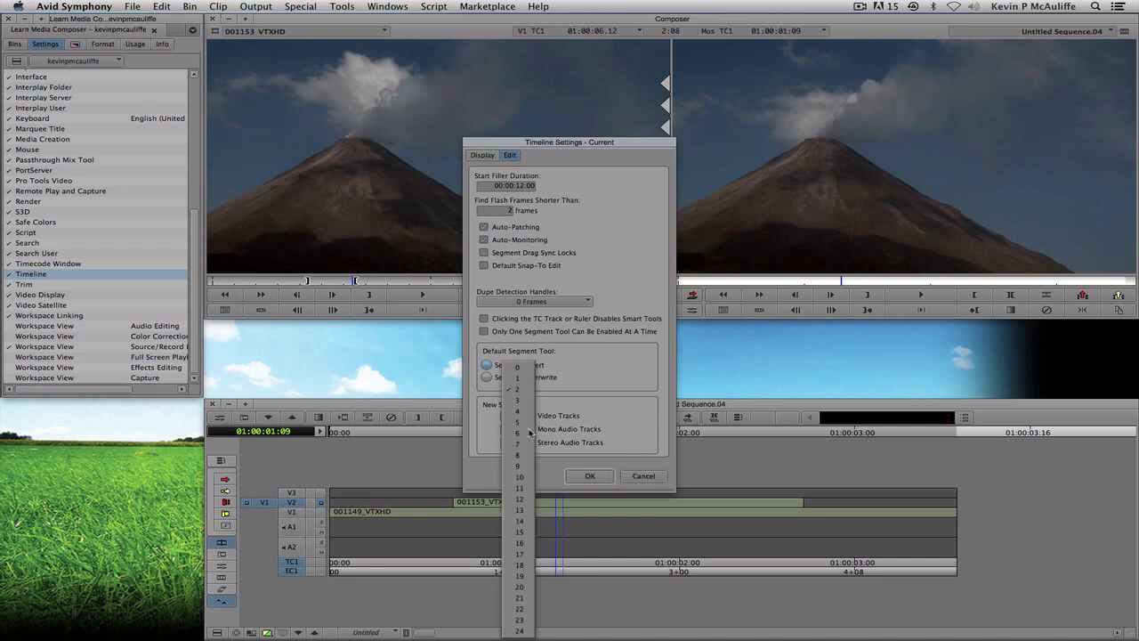
{"action": "left_click", "coordinate": [530, 433]}
{"action": "left_click", "coordinate": [525, 443]}
{"action": "left_click", "coordinate": [570, 429]}
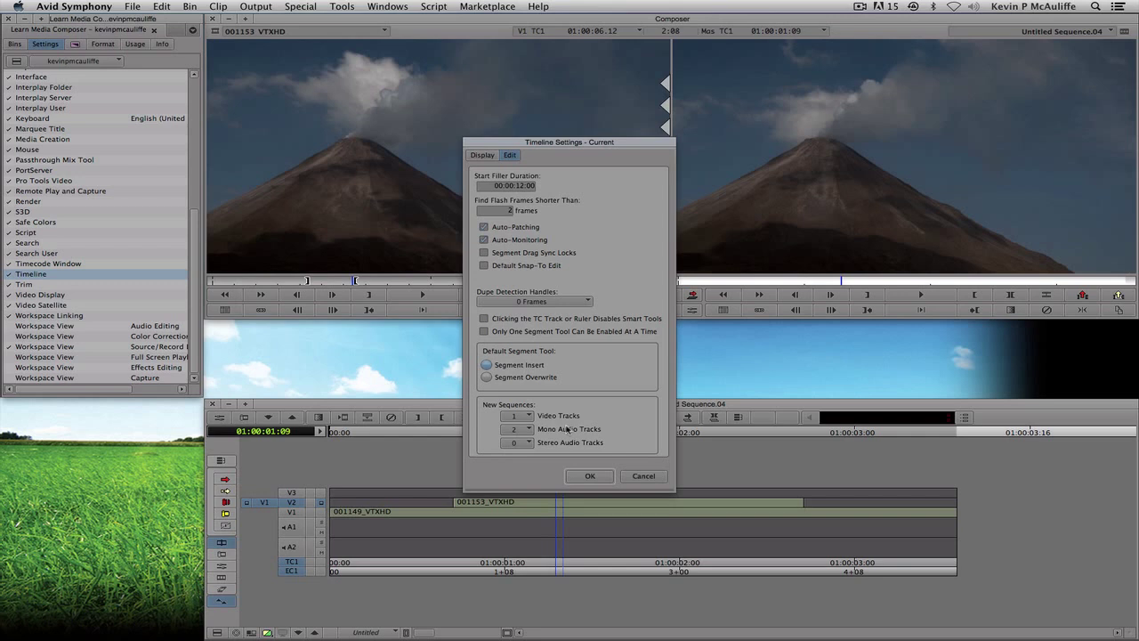
{"action": "left_click", "coordinate": [591, 476]}
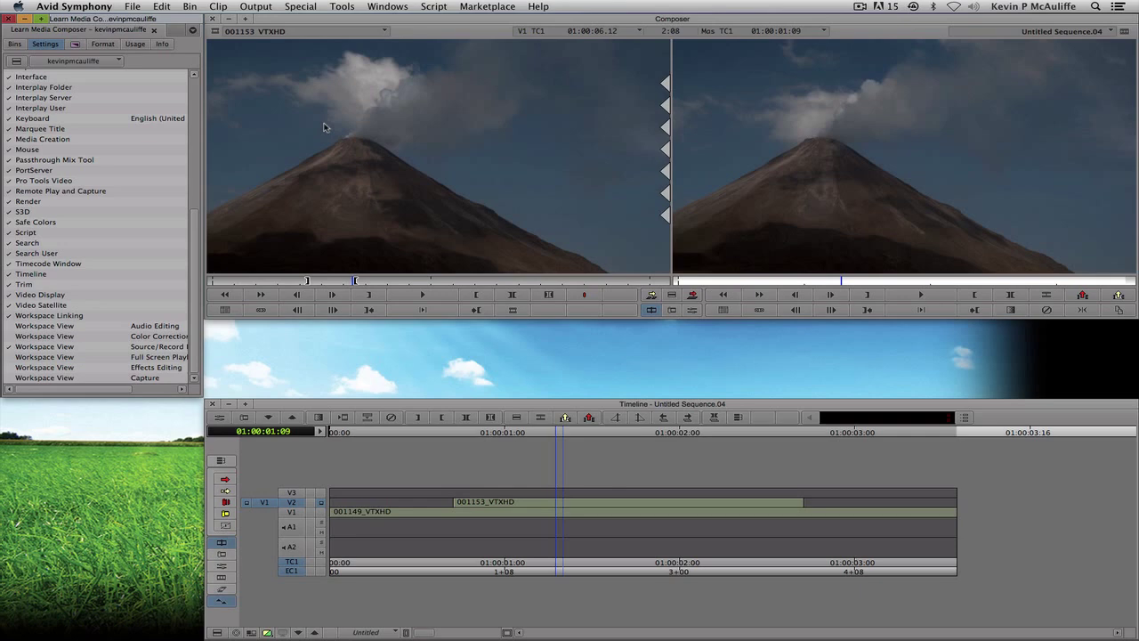
Open the Sequences bin from the Windows menu.
{"action": "left_click", "coordinate": [390, 7]}
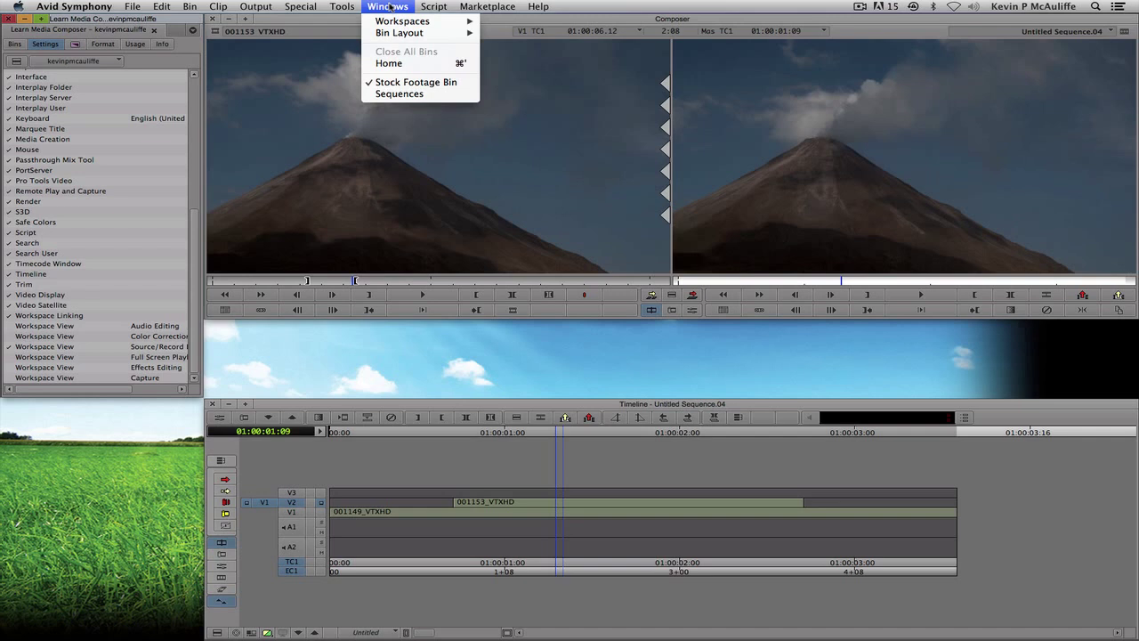
{"action": "mouse_move", "coordinate": [391, 22]}
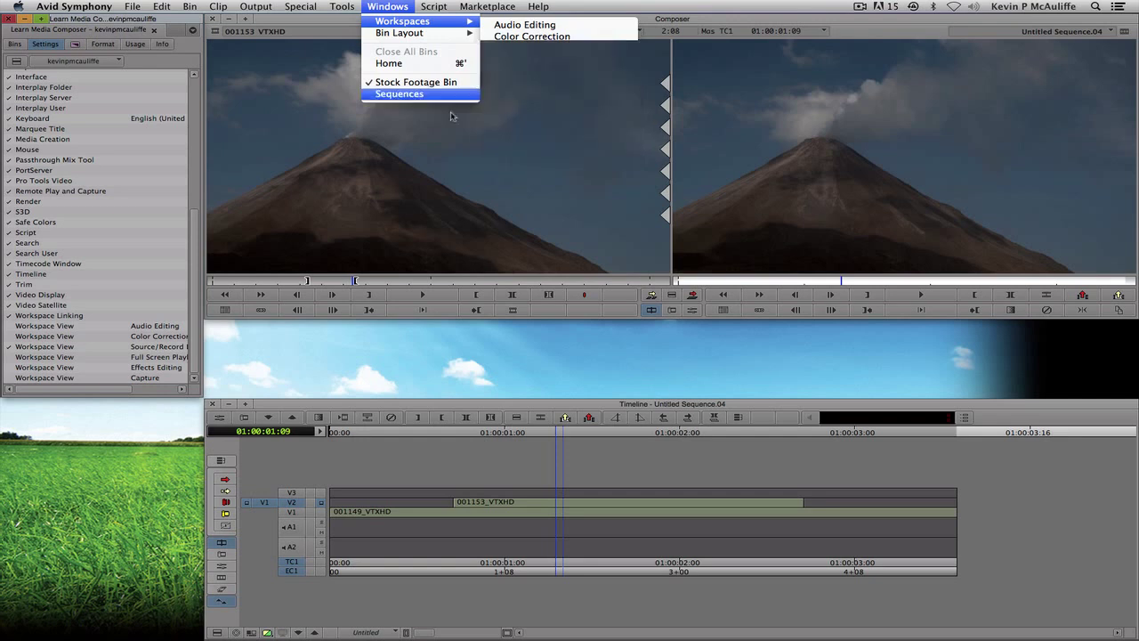
{"action": "left_click", "coordinate": [400, 94]}
Show the bins list in a smaller project window and widen the timeline to full screen width.
{"action": "left_click", "coordinate": [14, 44]}
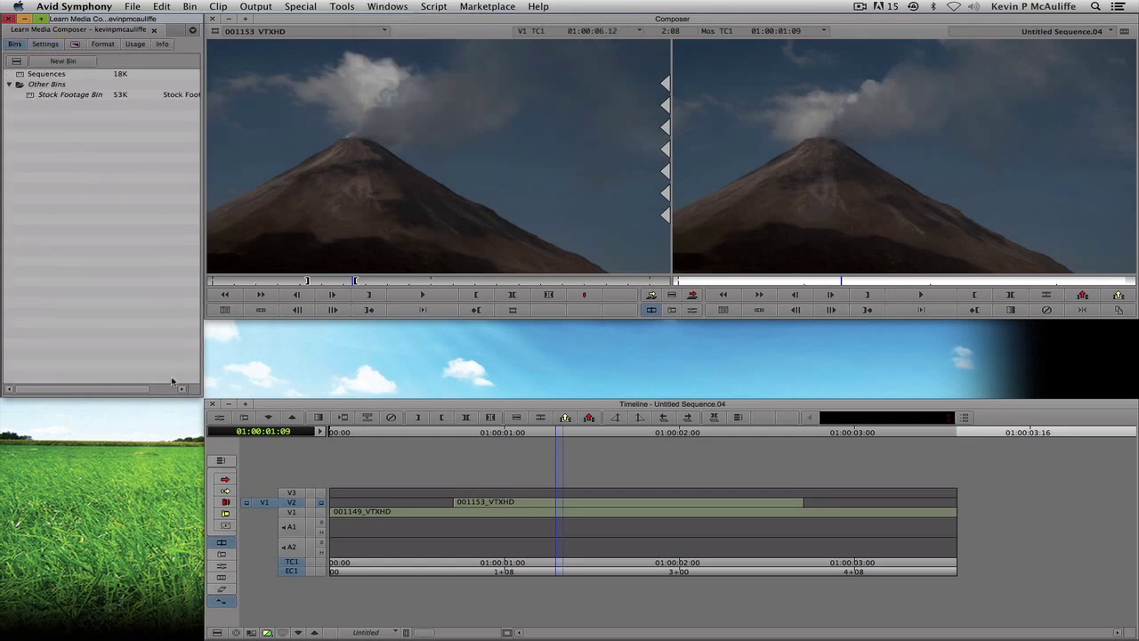
{"action": "left_click_drag", "start_coordinate": [198, 396], "coordinate": [201, 166]}
{"action": "left_click_drag", "start_coordinate": [204, 443], "coordinate": [4, 449]}
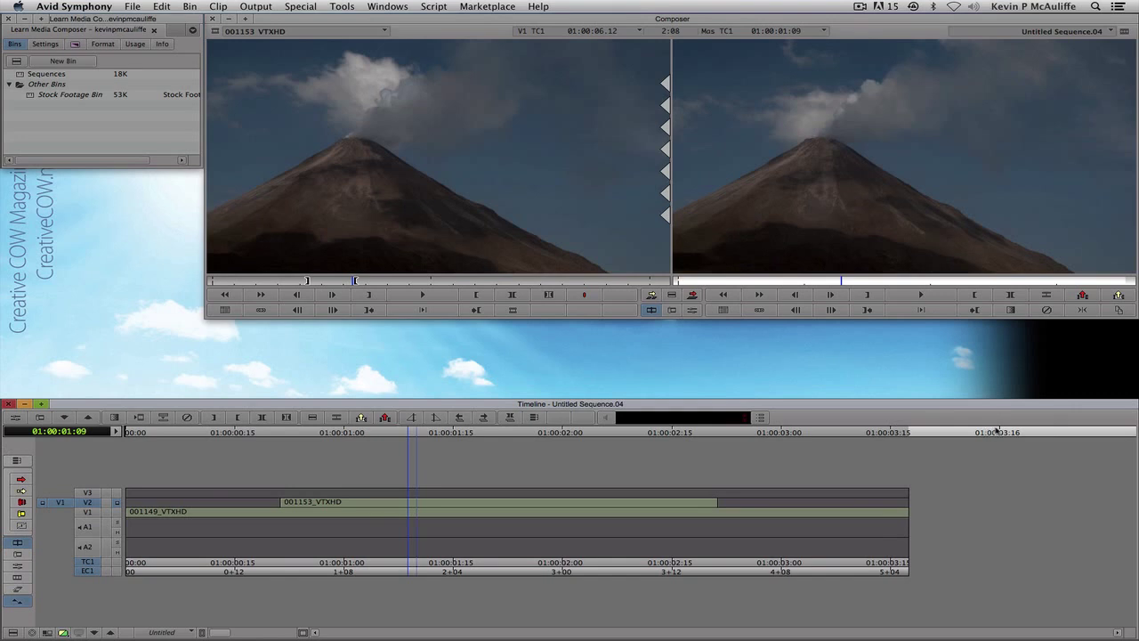
Shrink the Composer window, move it down and right, and bring the Sequences bin forward.
{"action": "left_click", "coordinate": [830, 230]}
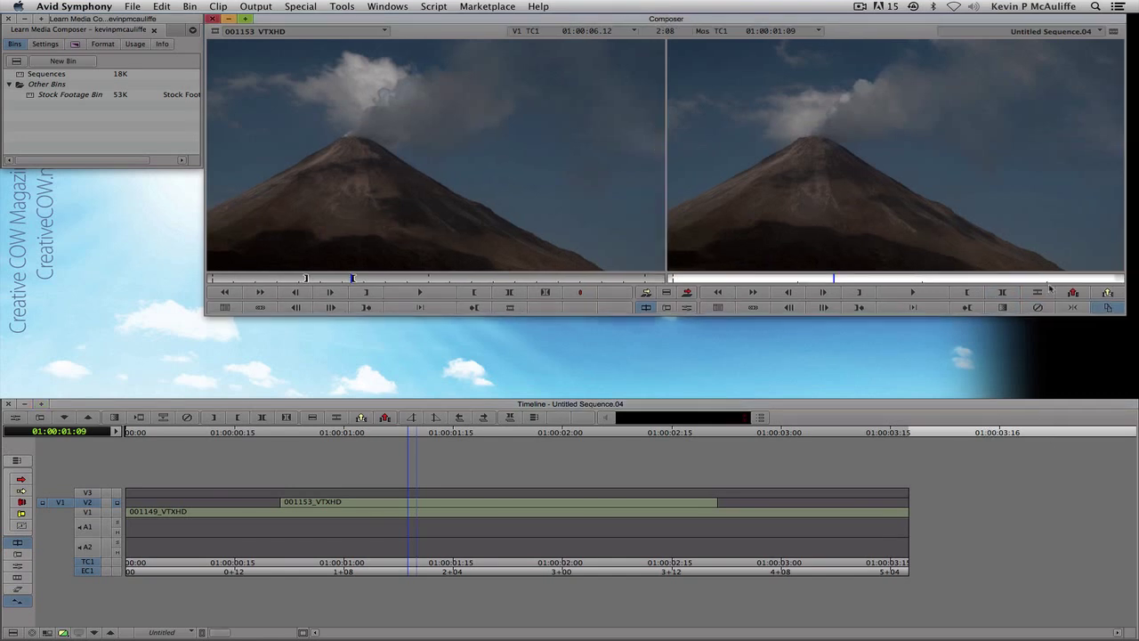
{"action": "left_click_drag", "start_coordinate": [1126, 317], "coordinate": [773, 224]}
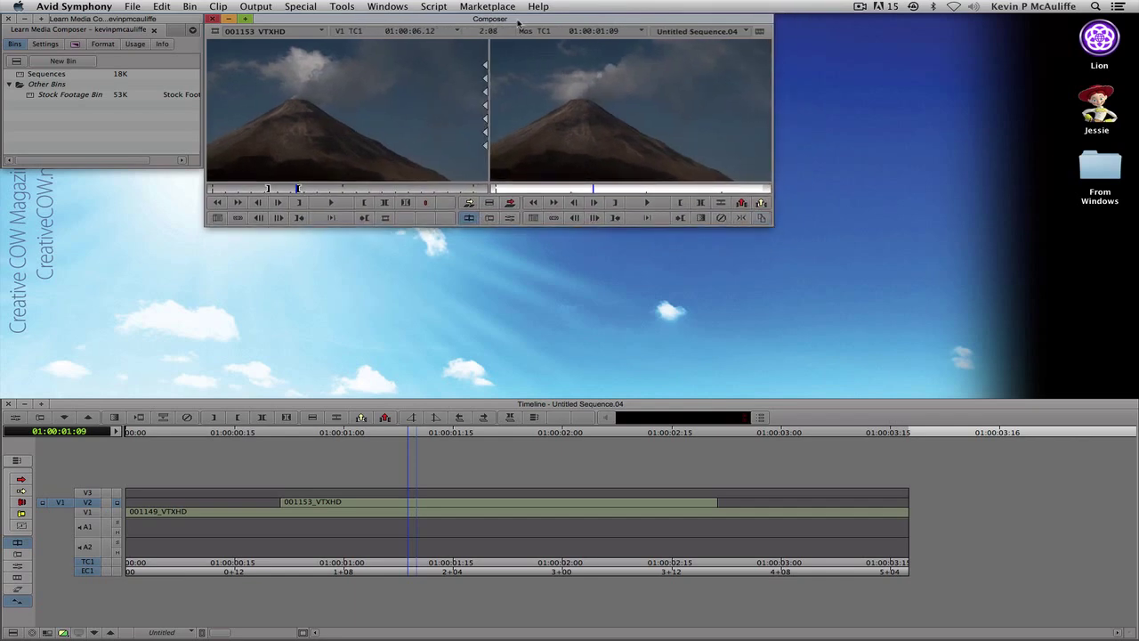
{"action": "left_click_drag", "start_coordinate": [518, 19], "coordinate": [833, 67]}
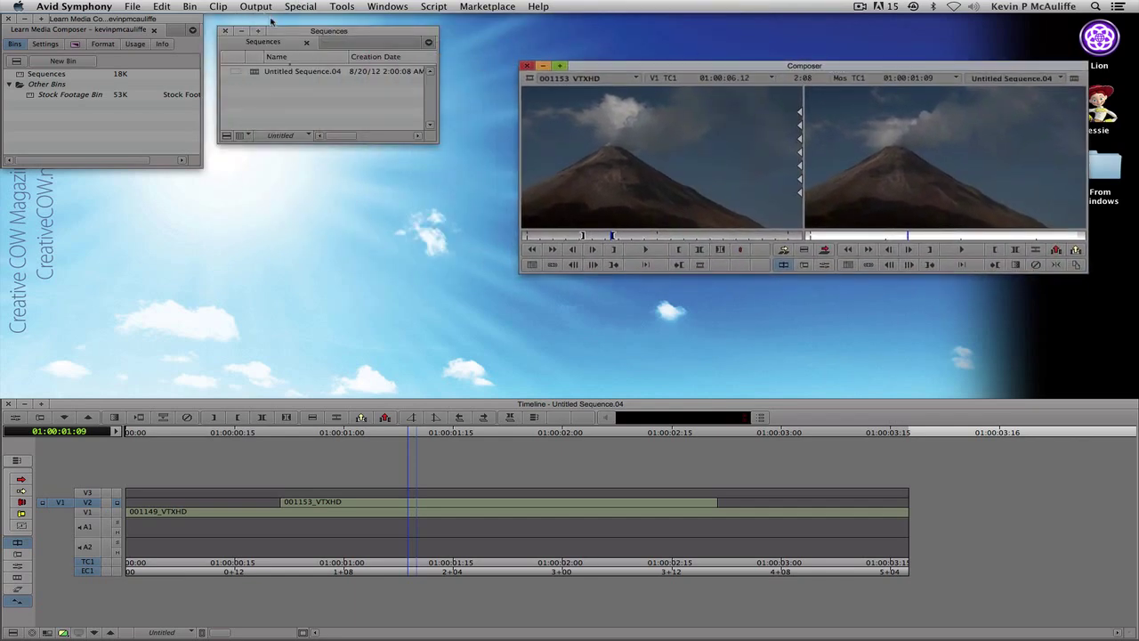
{"action": "left_click_drag", "start_coordinate": [288, 32], "coordinate": [299, 29]}
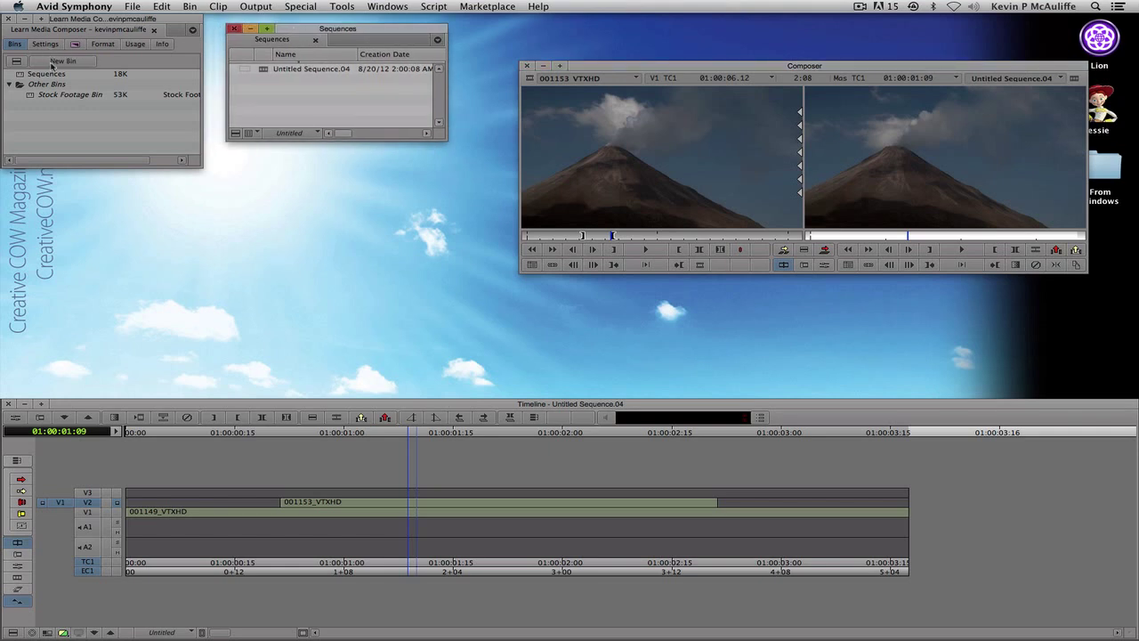
Create two new bins and arrange their windows side by side at the lower left.
{"action": "left_click", "coordinate": [55, 61]}
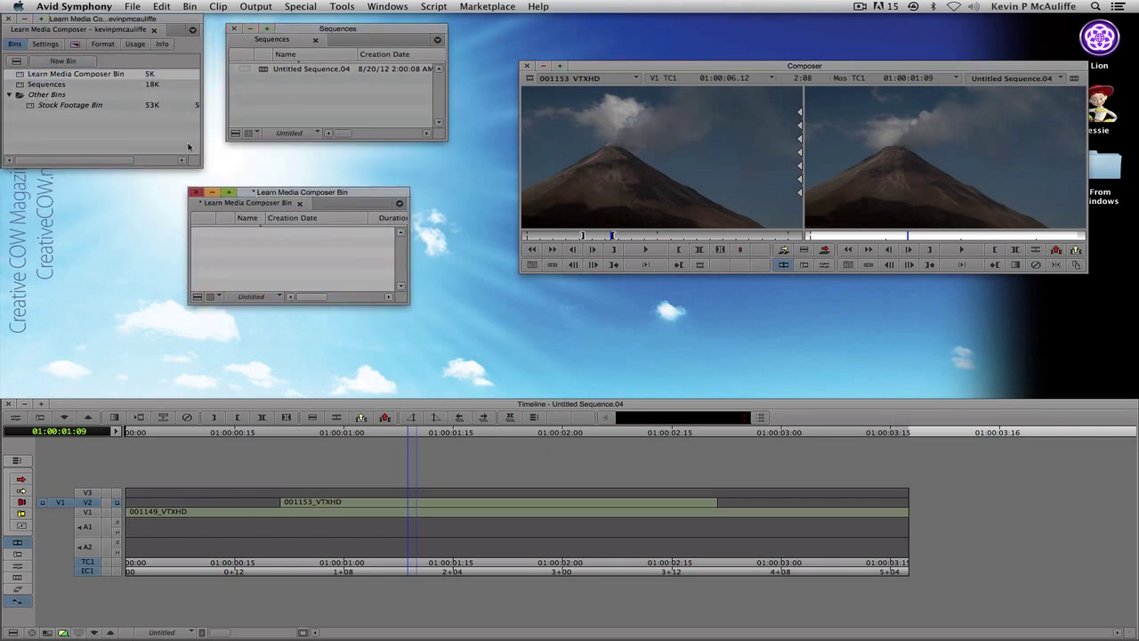
{"action": "left_click", "coordinate": [71, 62]}
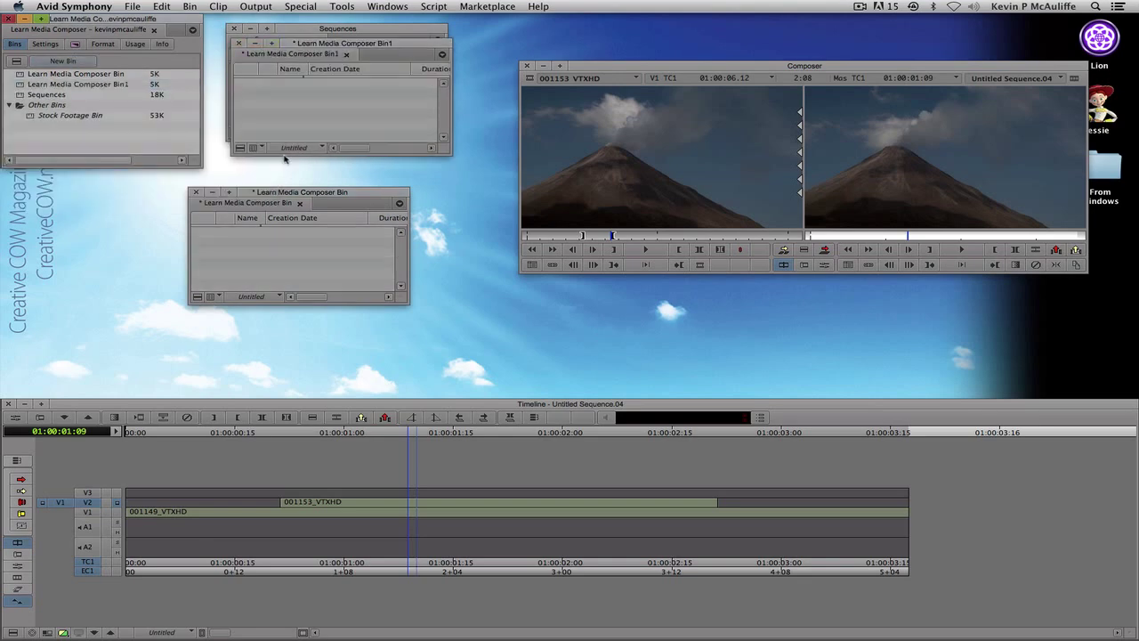
{"action": "left_click_drag", "start_coordinate": [150, 188], "coordinate": [88, 262]}
{"action": "left_click_drag", "start_coordinate": [293, 191], "coordinate": [351, 167]}
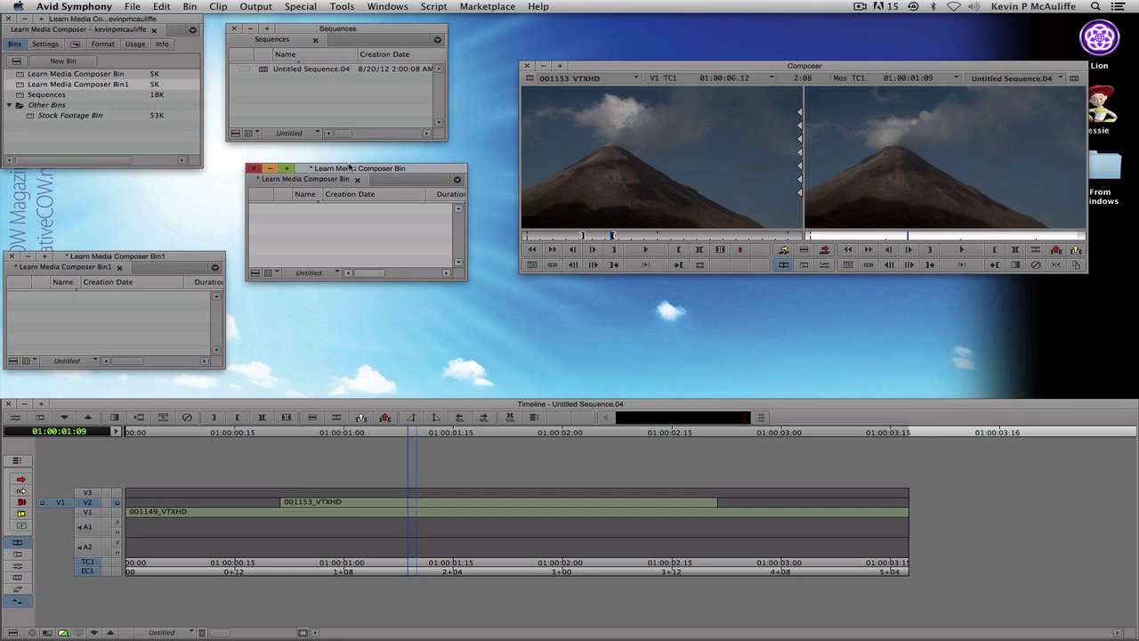
Save the current layout as a new workspace named as the user's favorite editing workspace.
{"action": "left_click", "coordinate": [385, 7]}
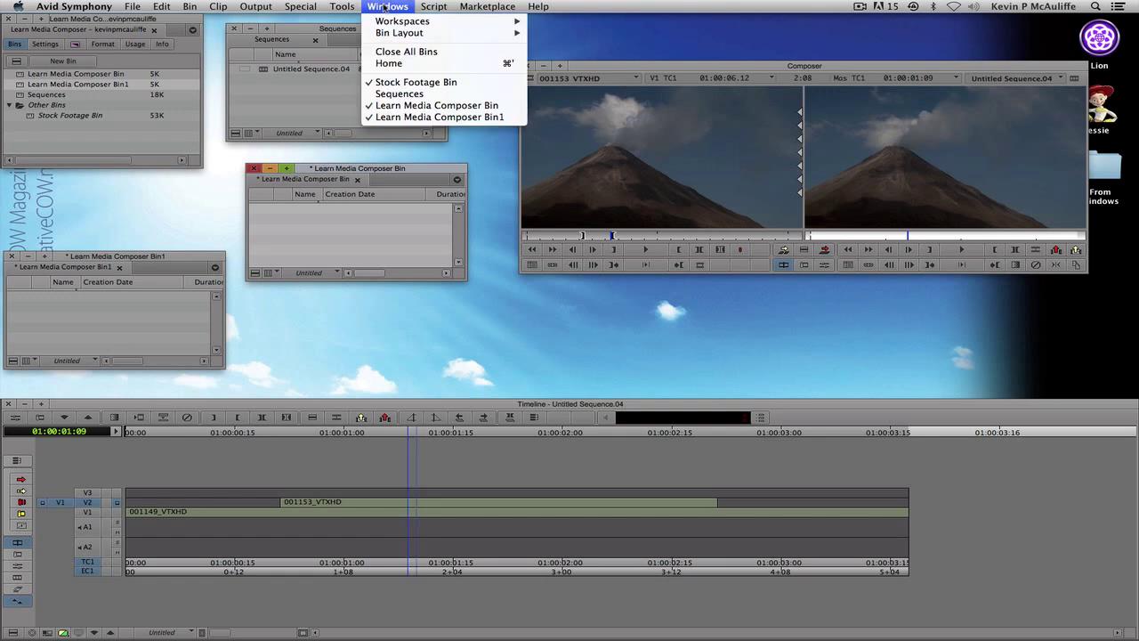
{"action": "mouse_move", "coordinate": [382, 24]}
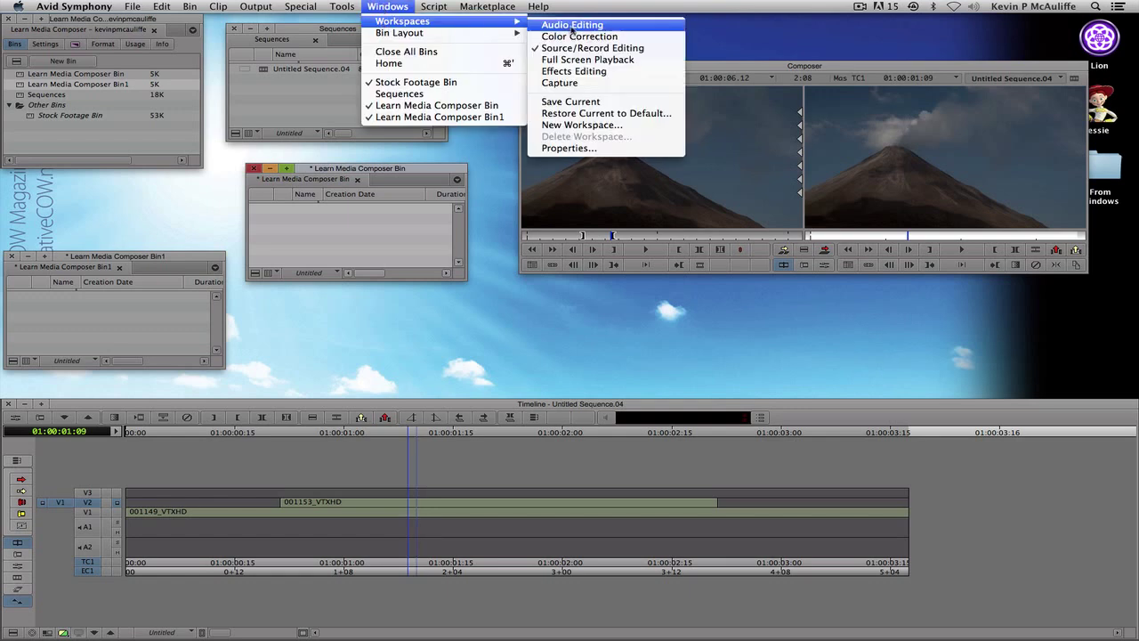
{"action": "left_click", "coordinate": [579, 124]}
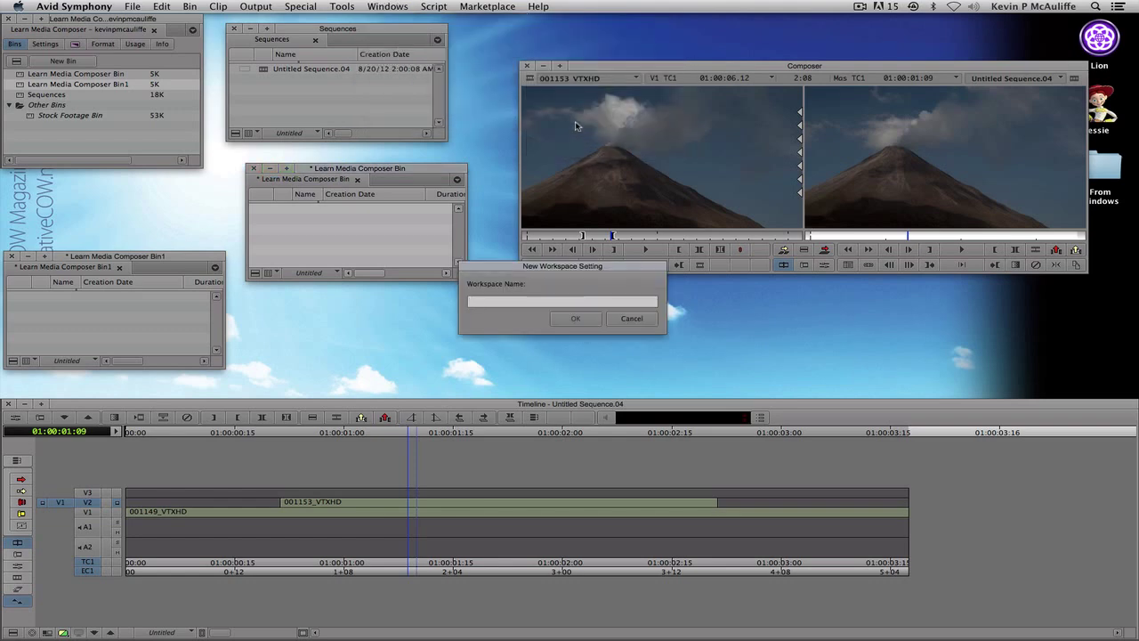
{"action": "type", "text": "kevin's Favorite editing workspace"}
{"action": "key", "text": "Return"}
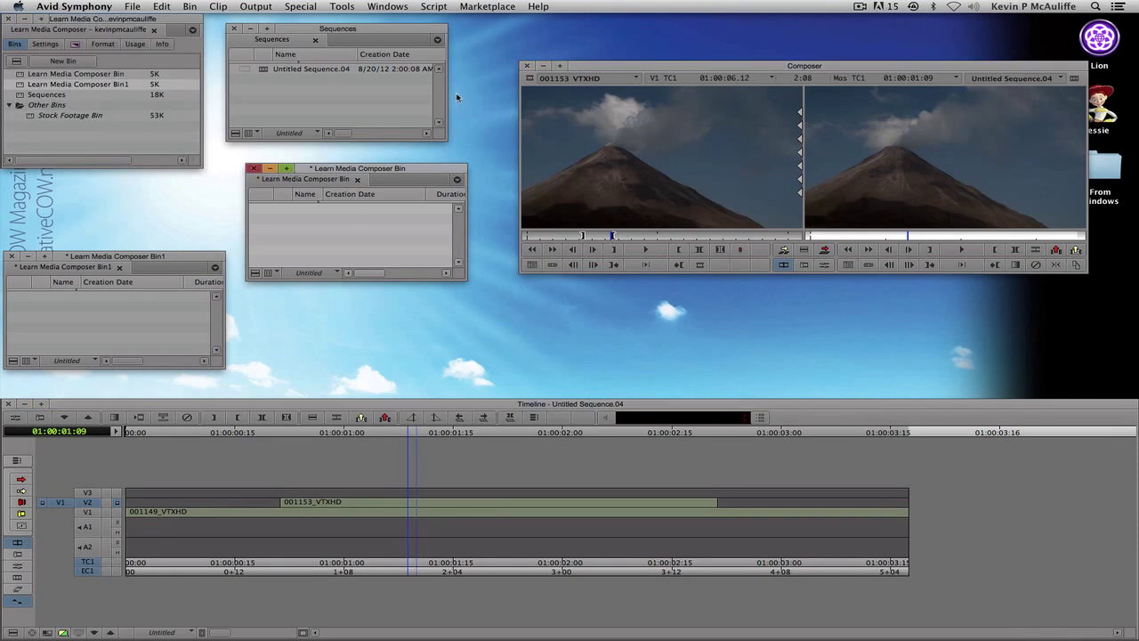
Review the Settings tab's Workspace View entries, then switch to the Source/Record Editing workspace.
{"action": "left_click", "coordinate": [53, 46]}
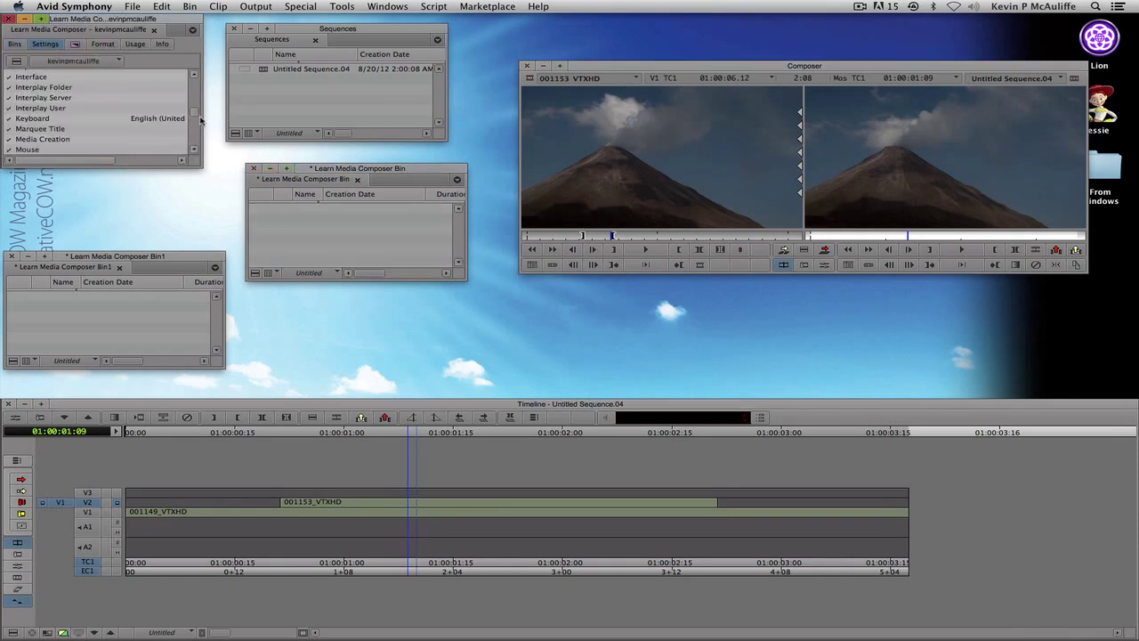
{"action": "left_click_drag", "start_coordinate": [195, 116], "coordinate": [189, 147]}
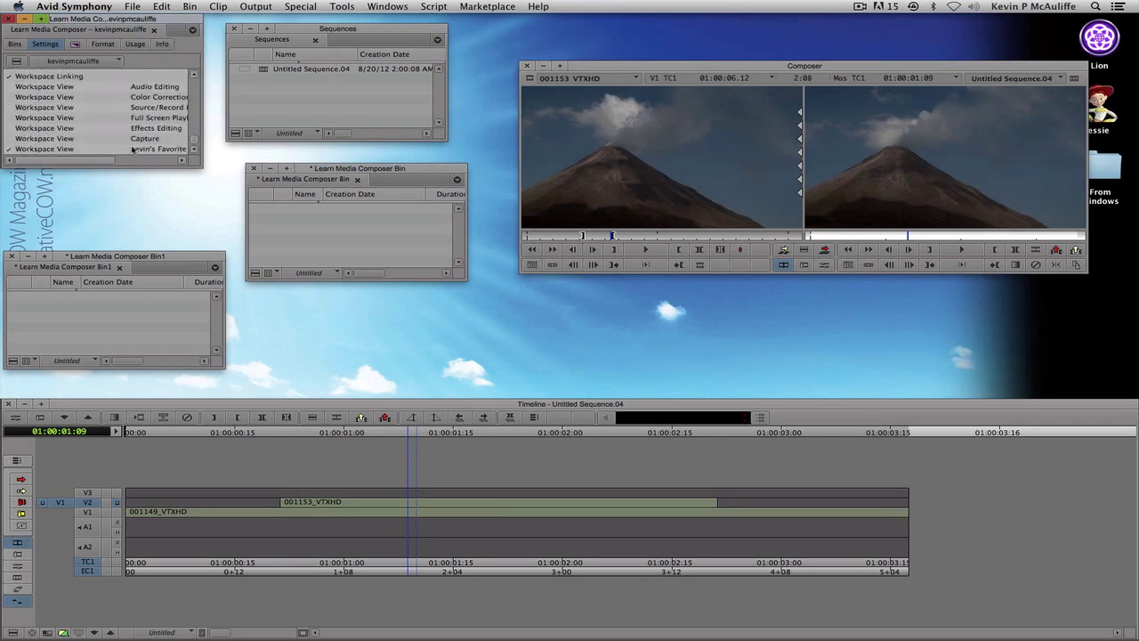
{"action": "left_click", "coordinate": [387, 6]}
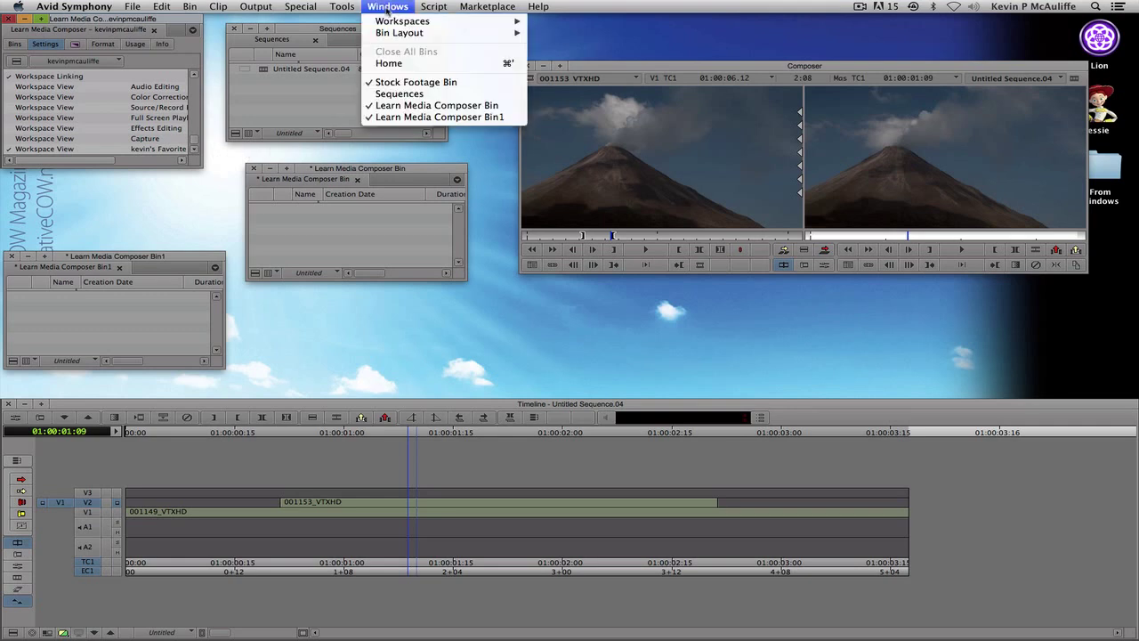
{"action": "mouse_move", "coordinate": [390, 22]}
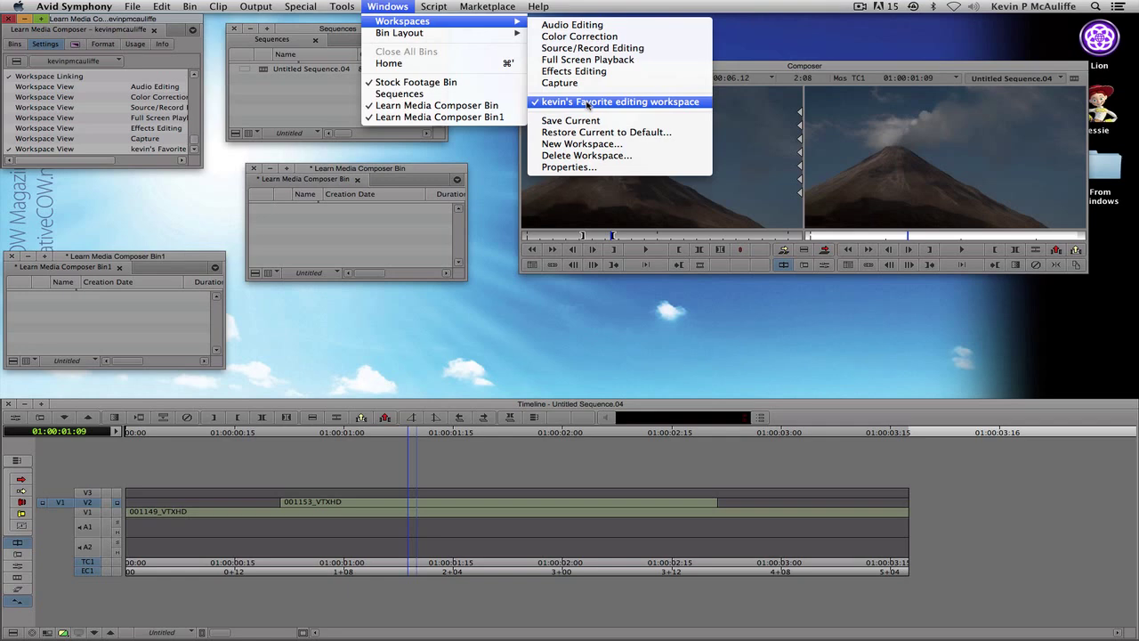
{"action": "left_click", "coordinate": [595, 49]}
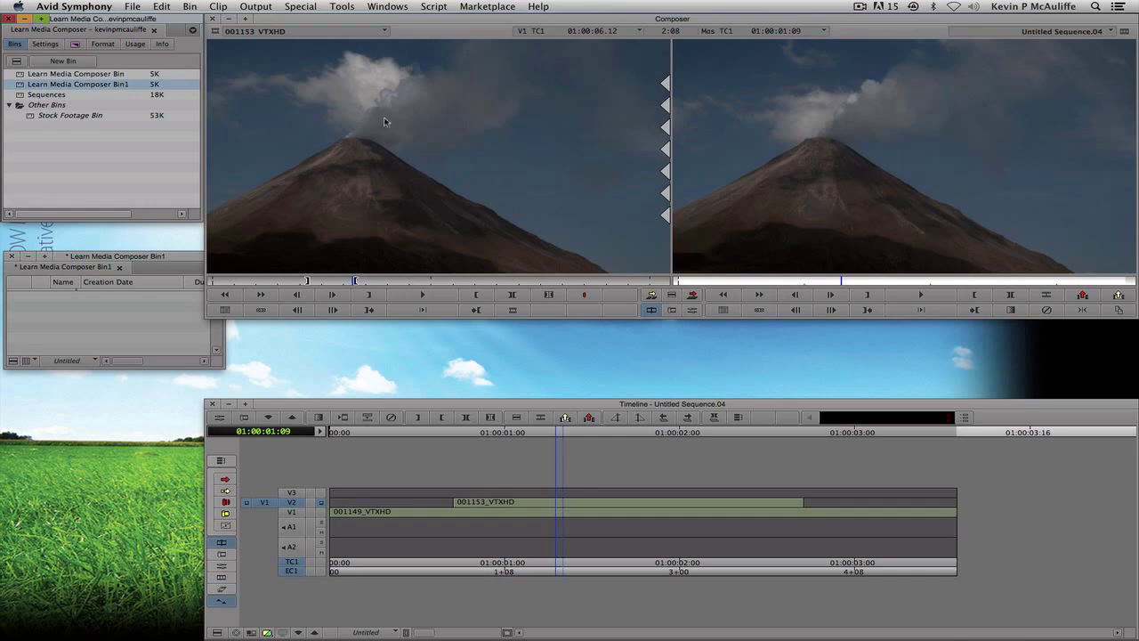
Recall the saved favourite editing workspace, restoring its Sequences and Learn Media Composer bins layout.
{"action": "left_click", "coordinate": [387, 5]}
{"action": "mouse_move", "coordinate": [389, 22]}
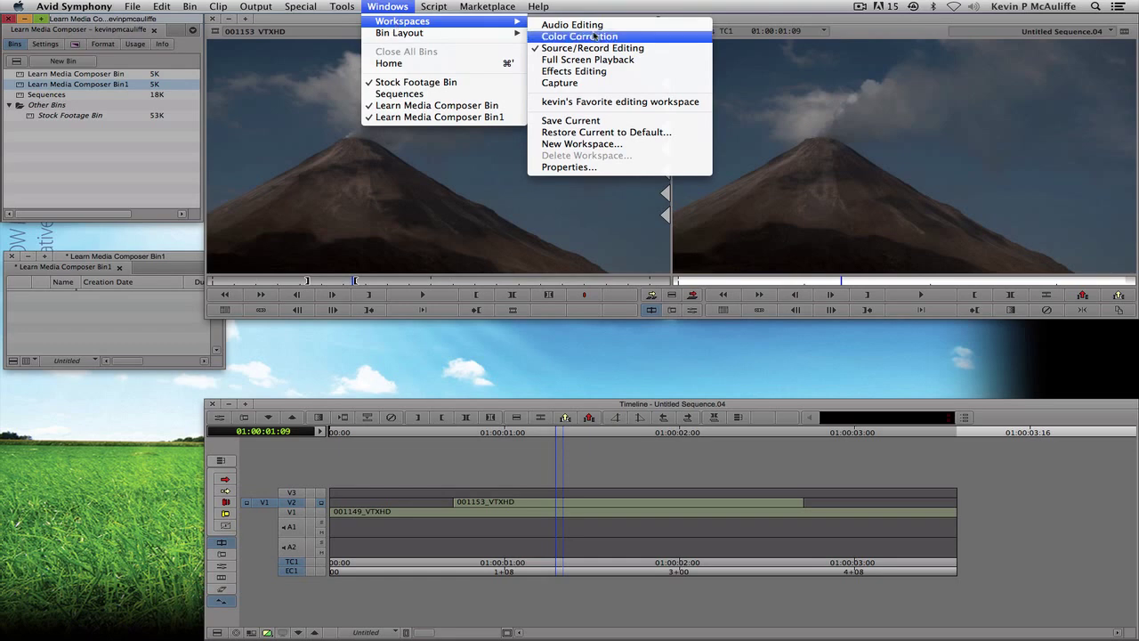
{"action": "left_click", "coordinate": [586, 102]}
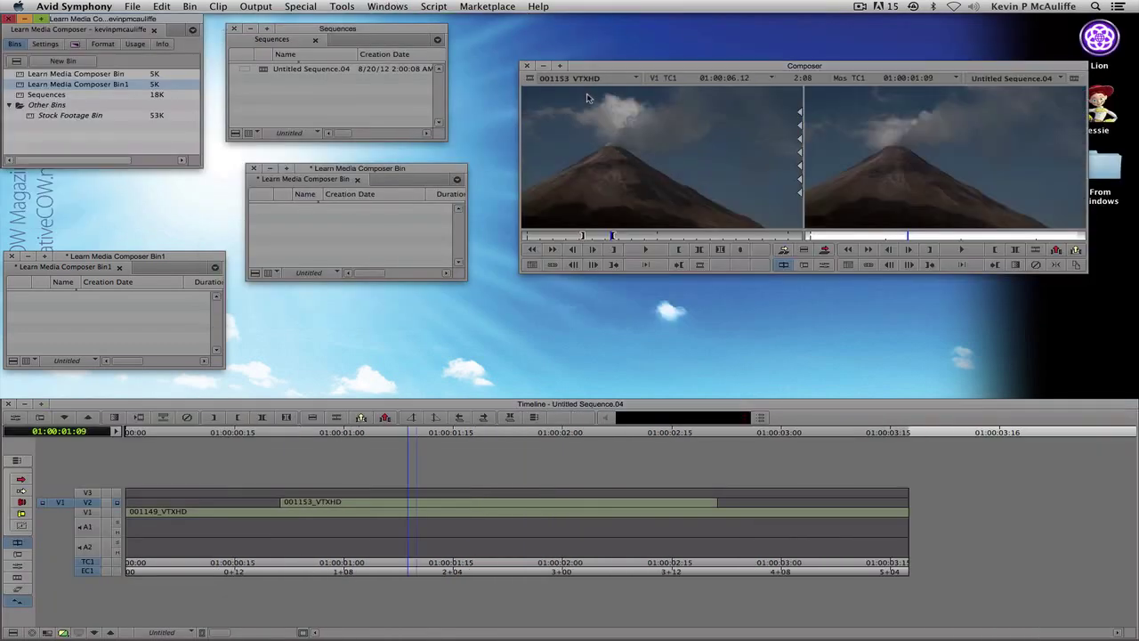